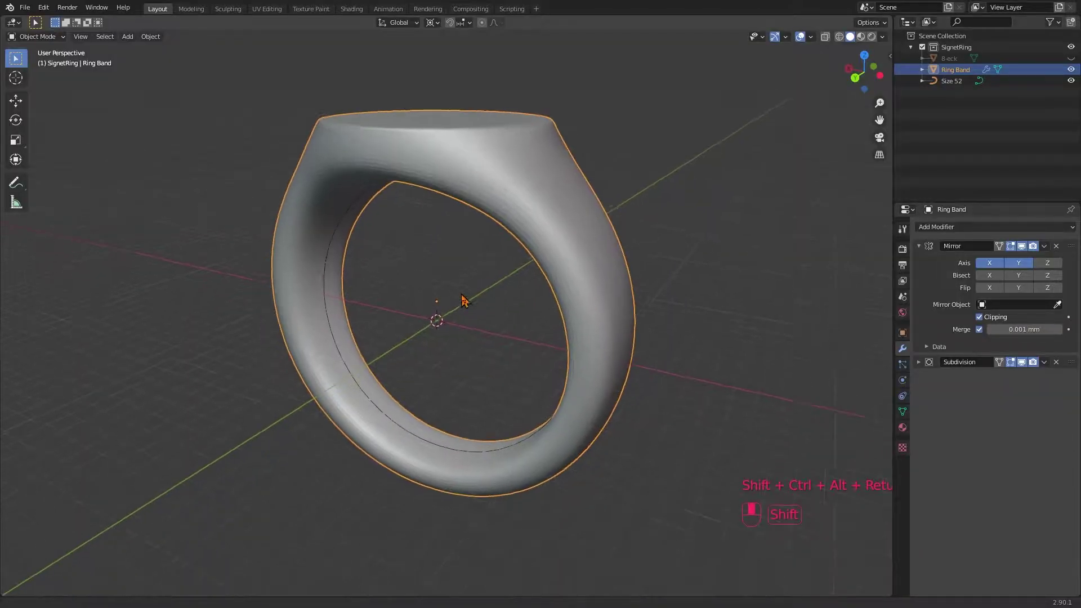
Step: Inspect the ring band's mesh cage in Edit Mode, toggling the Mirror modifier's viewport display off and back on
scroll(385, 373, up, 2)
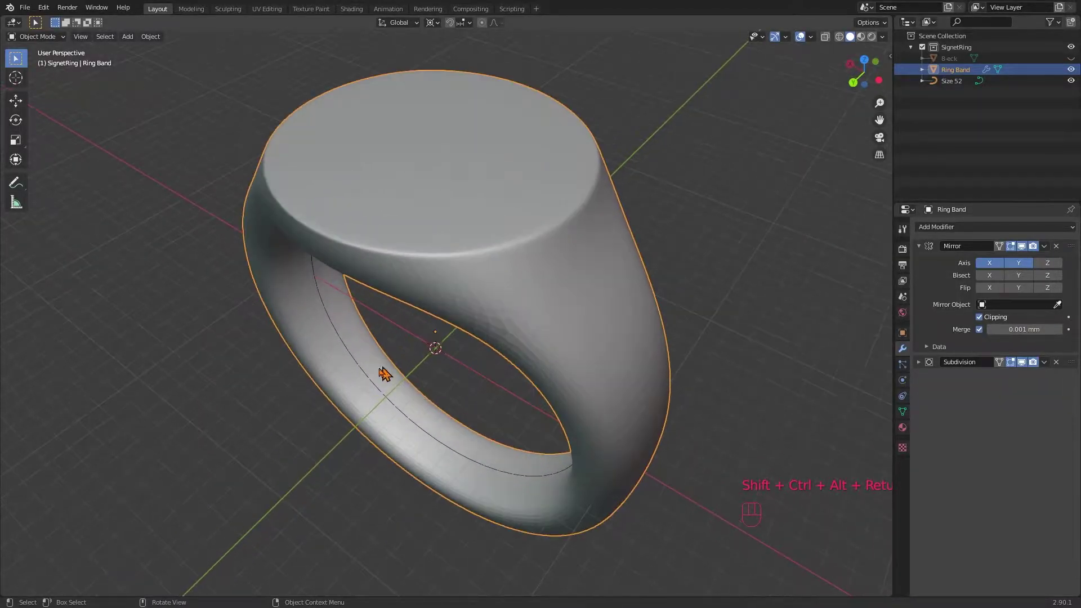
scroll(412, 379, down, 2)
middle_drag(400, 377, 492, 367)
key(Tab)
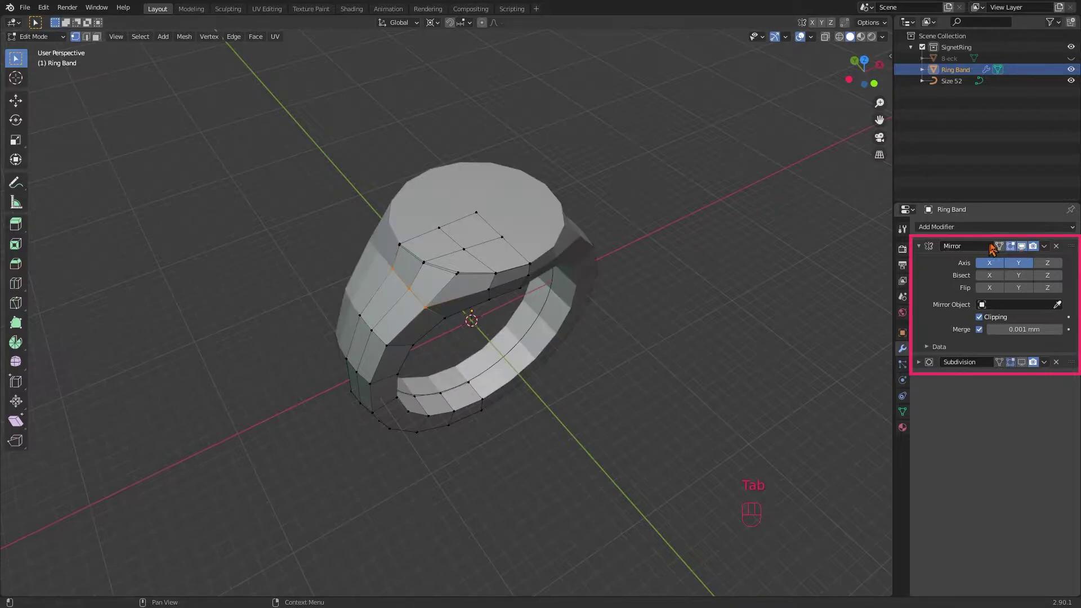
click(1021, 247)
click(1021, 248)
Step: Compare the ring band with and without the Subdivision modifier's viewport display, ending in Object Mode with it enabled
click(1022, 363)
middle_drag(619, 298, 653, 377)
key(Tab)
key(Tab)
click(1022, 362)
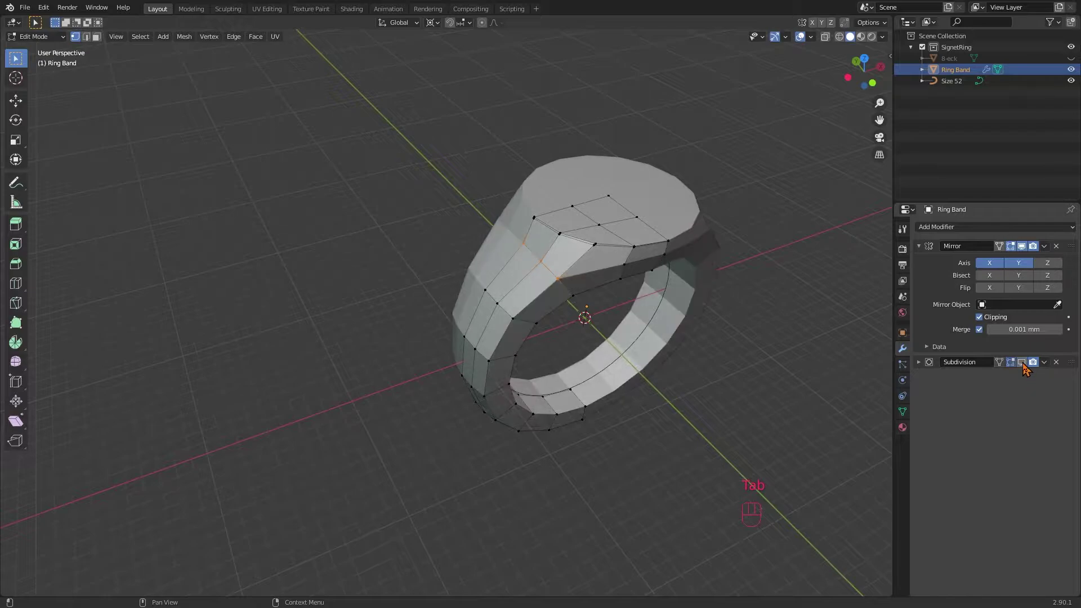
middle_drag(788, 344, 799, 293)
key(Tab)
Step: Add a Wireframe modifier with 0.036 mm thickness to the ring band and disable the Subdivision modifier's viewport display
click(1007, 227)
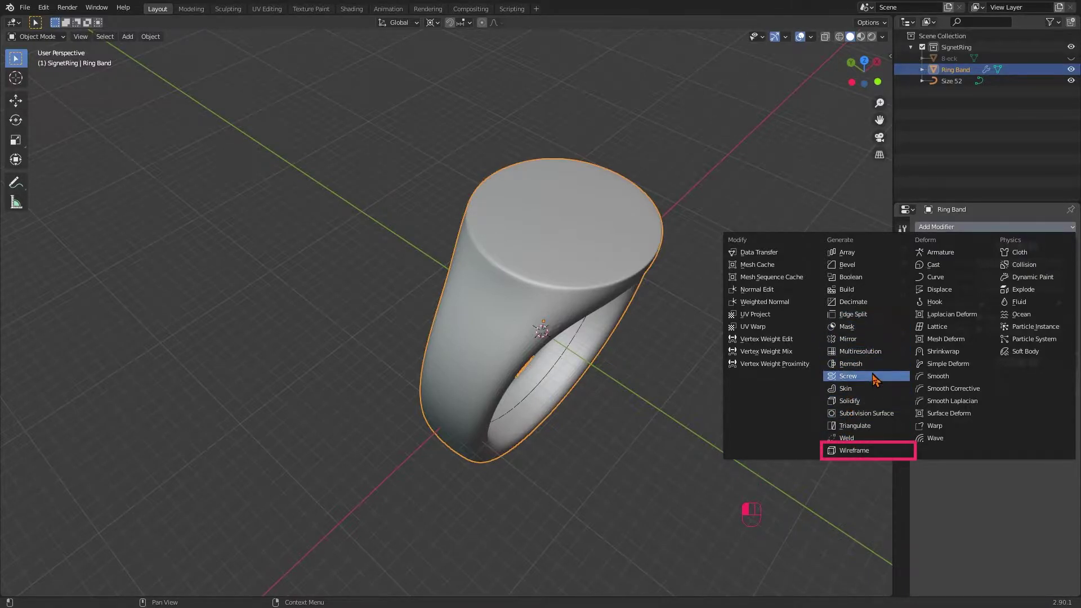
click(854, 451)
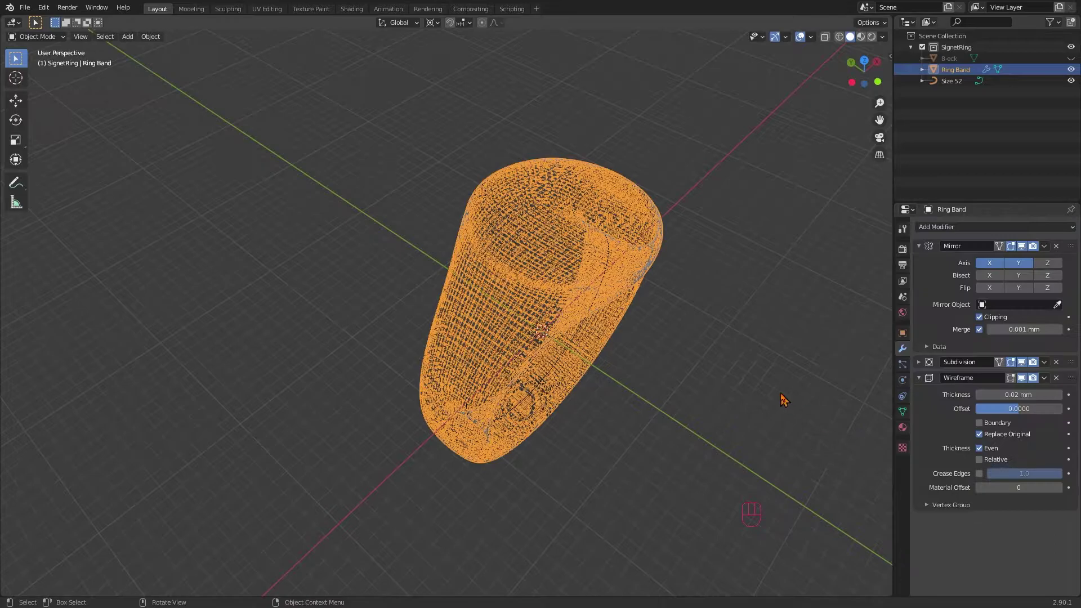
middle_drag(782, 398, 580, 380)
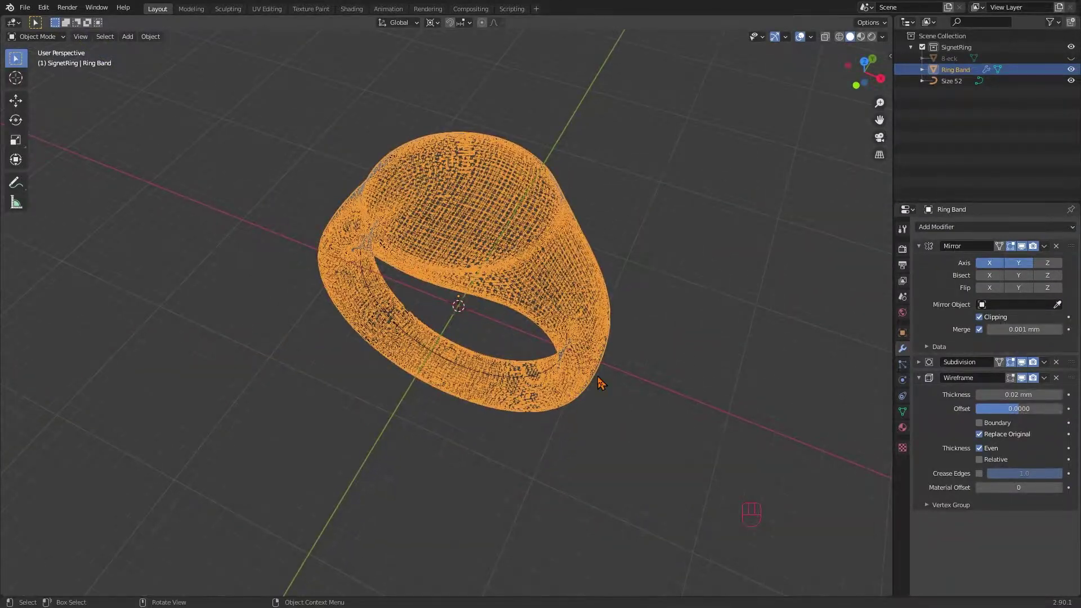
drag(1001, 395, 1009, 395)
click(1022, 362)
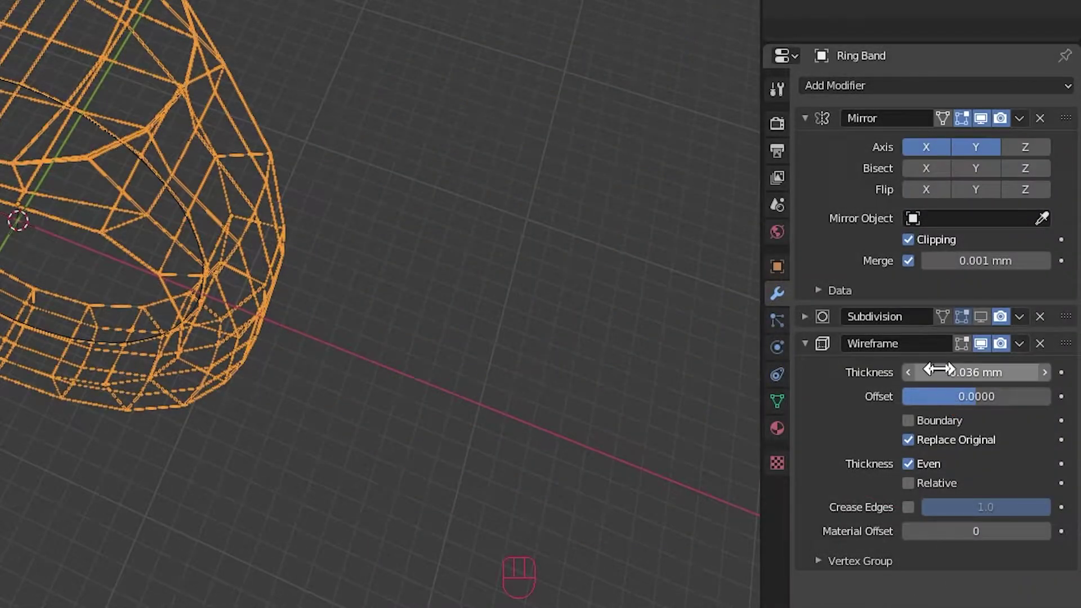
Step: Set the Wireframe modifier's thickness to about 0.742 mm and deselect the ring
drag(923, 370, 1021, 372)
middle_drag(428, 338, 597, 271)
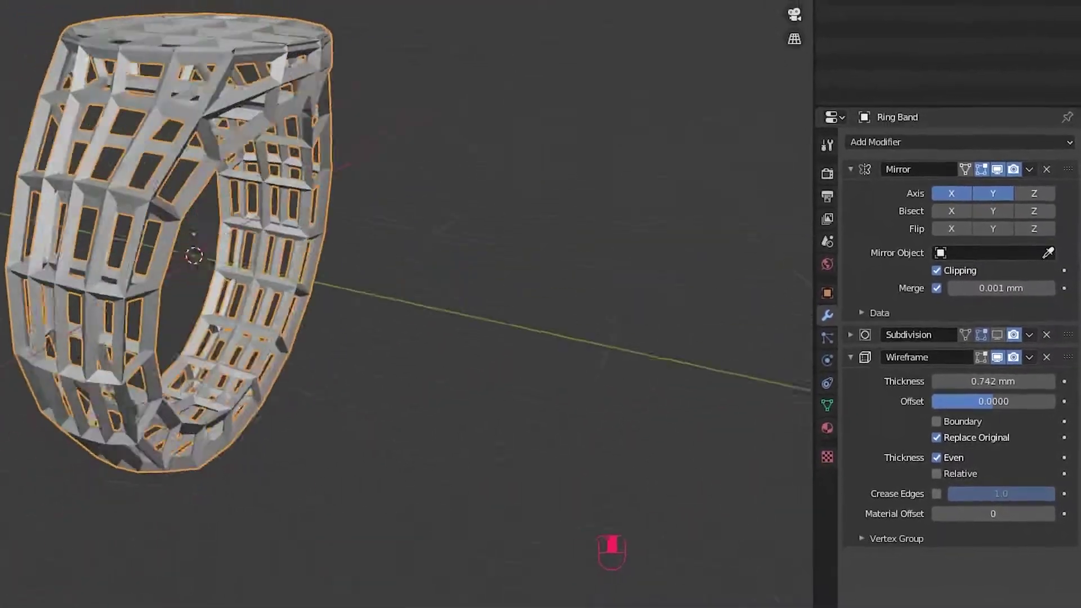
middle_drag(323, 302, 290, 366)
key(alt+a)
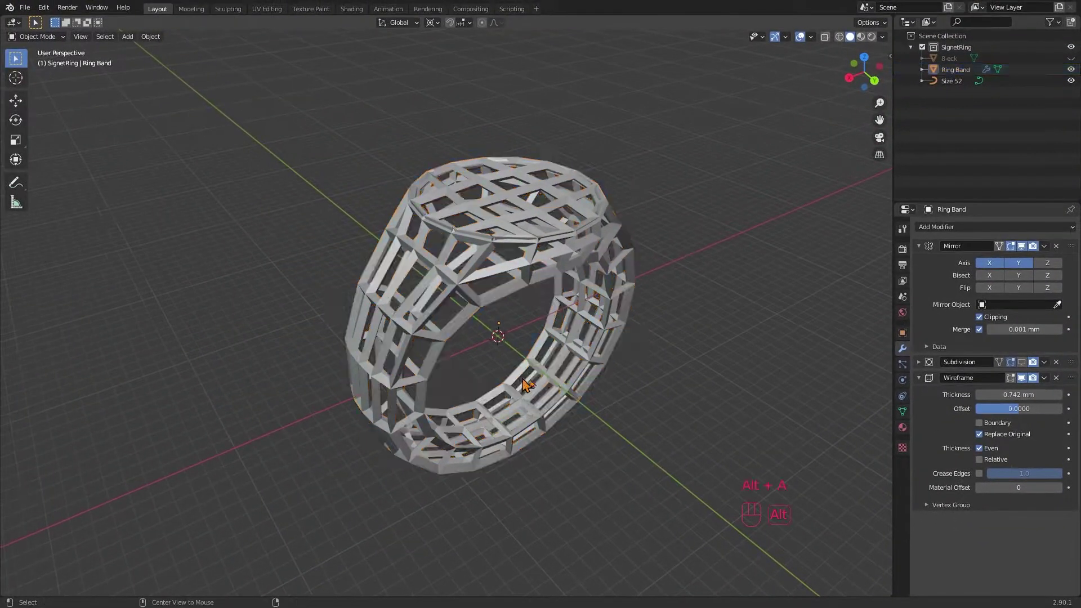
middle_drag(625, 387, 655, 378)
key(alt+a)
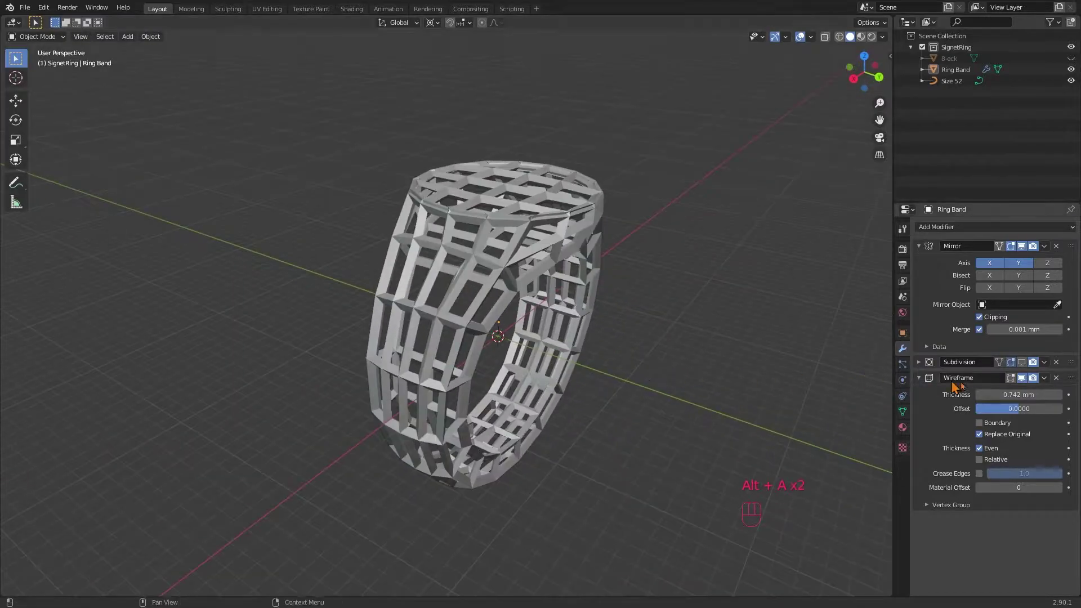
Step: Move the Subdivision modifier below the Wireframe modifier in the stack and enable its viewport display
drag(1072, 366, 1071, 495)
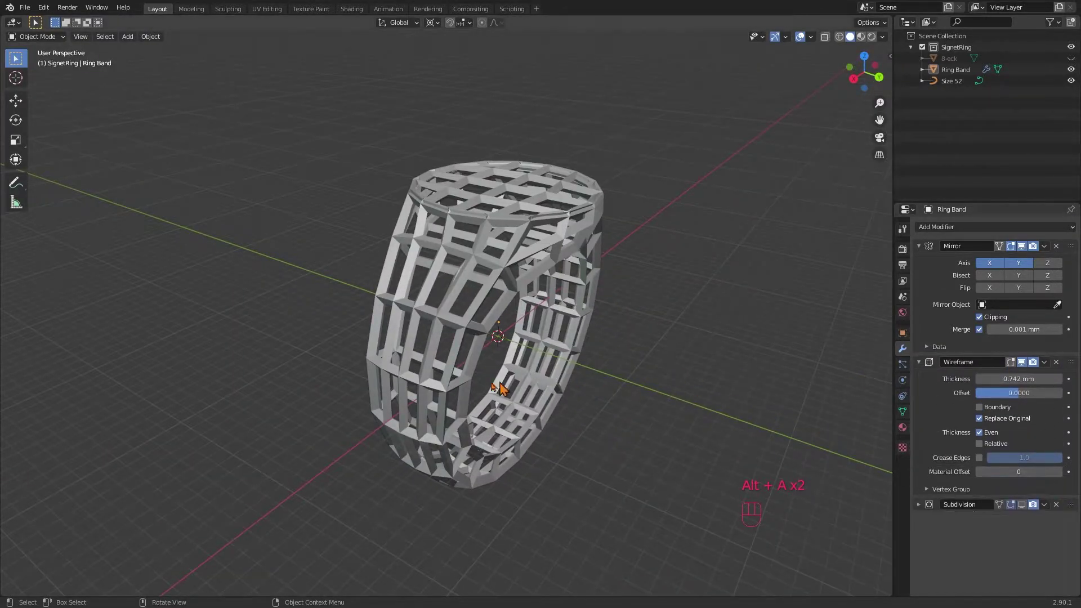
middle_drag(476, 381, 630, 380)
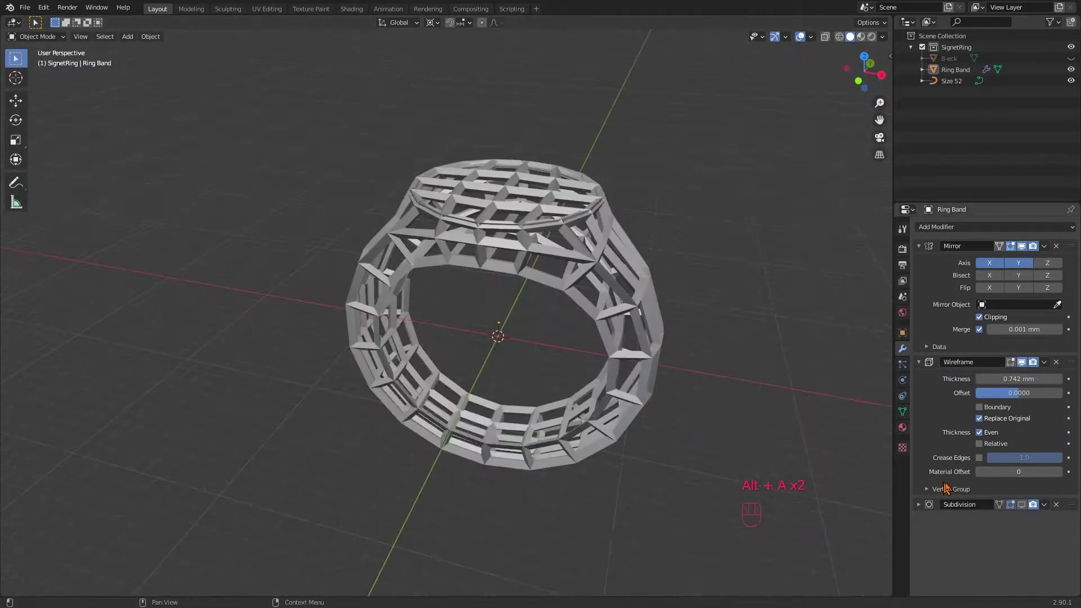
click(1021, 505)
middle_drag(640, 301, 675, 370)
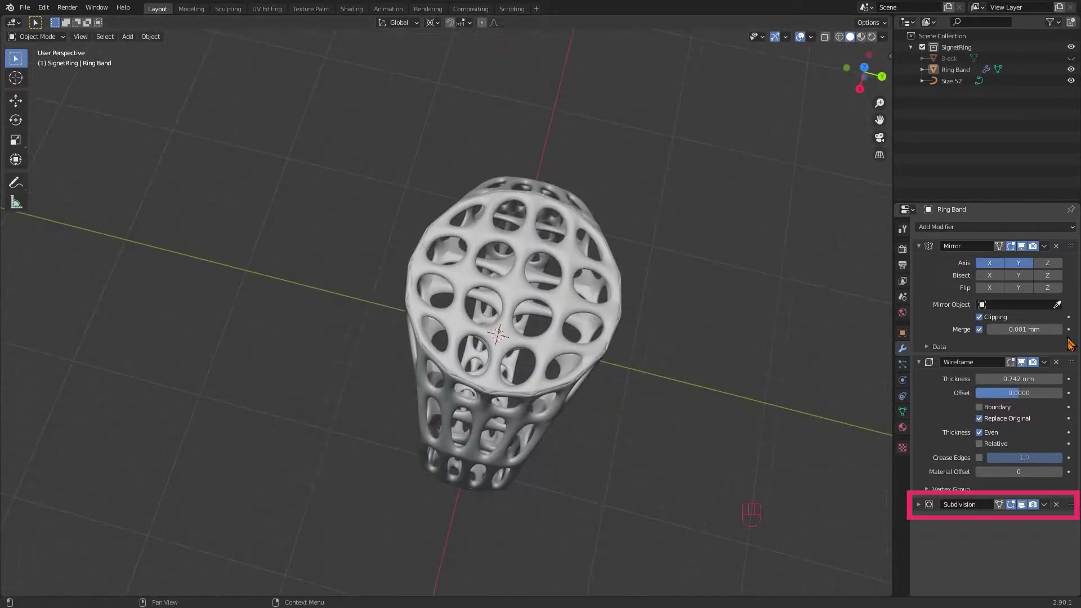
Step: Expand the Subdivision modifier's settings and raise its viewport level to 4
click(919, 505)
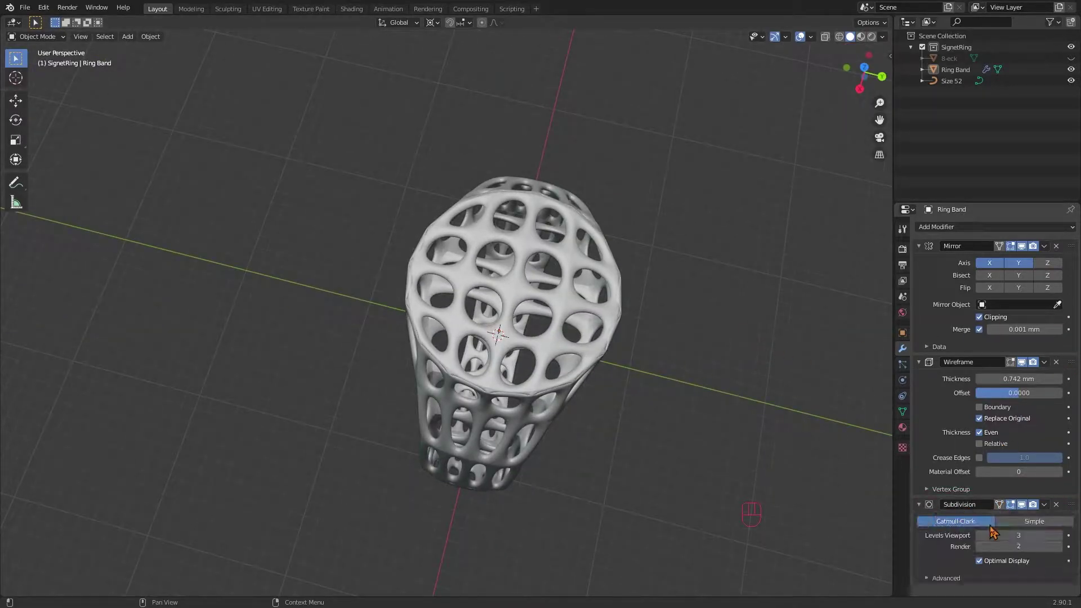
middle_drag(613, 332, 591, 261)
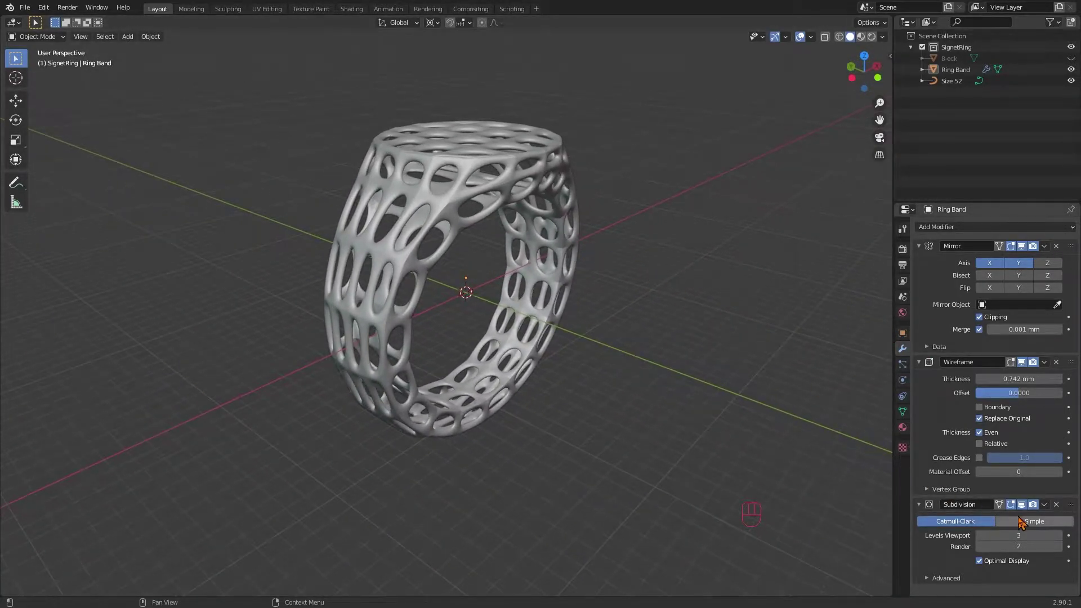
middle_drag(622, 321, 594, 341)
shift+middle_drag(496, 321, 577, 317)
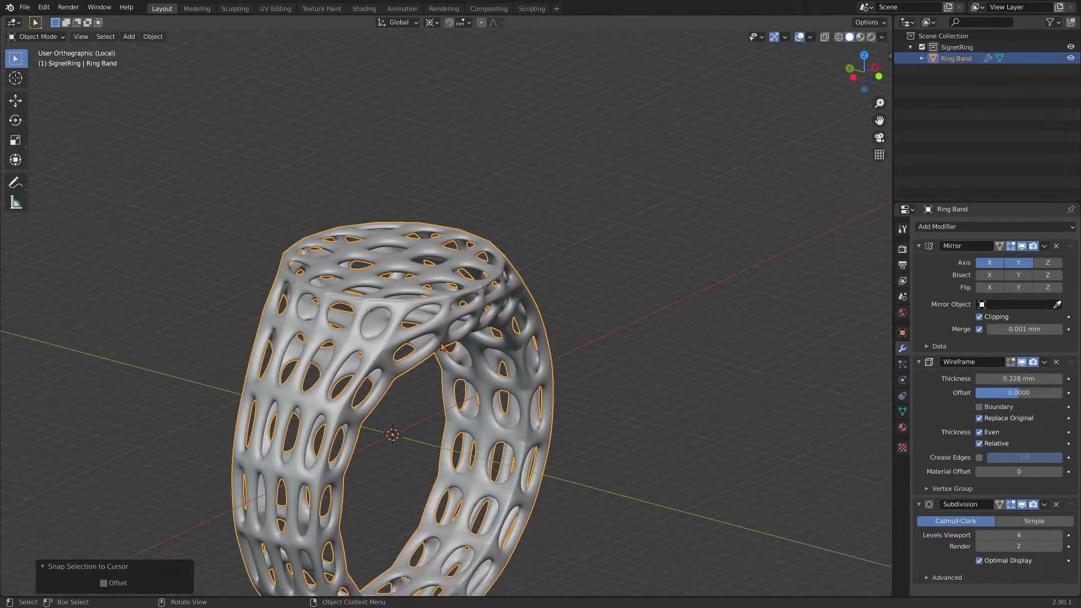
Step: Set up an STL export of the ring band as WireRingPrint.stl, restricted to the selected object only
click(25, 7)
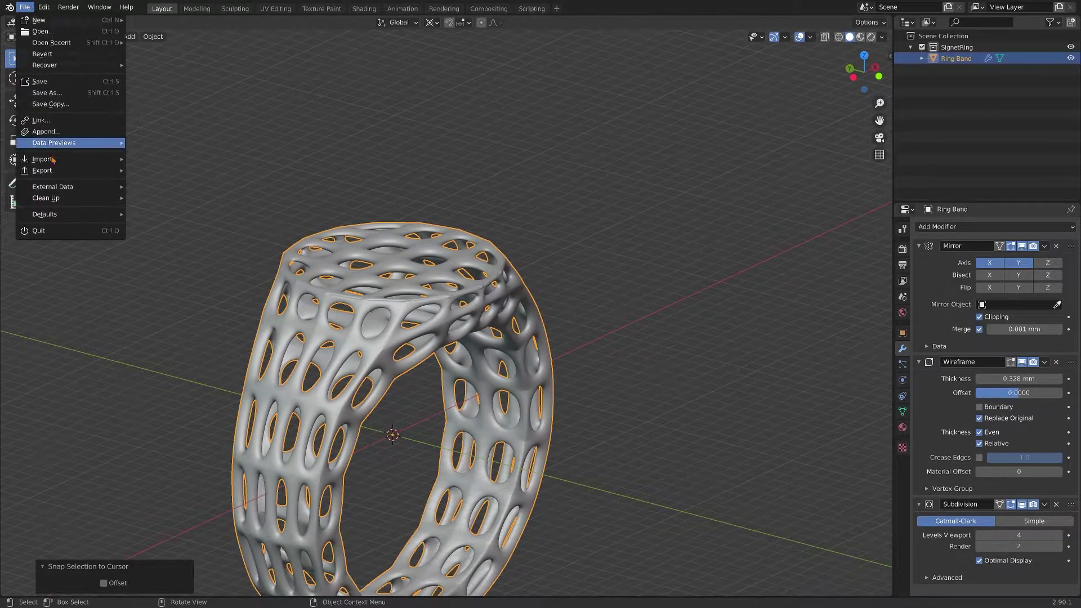
mouse_move(45, 170)
click(152, 226)
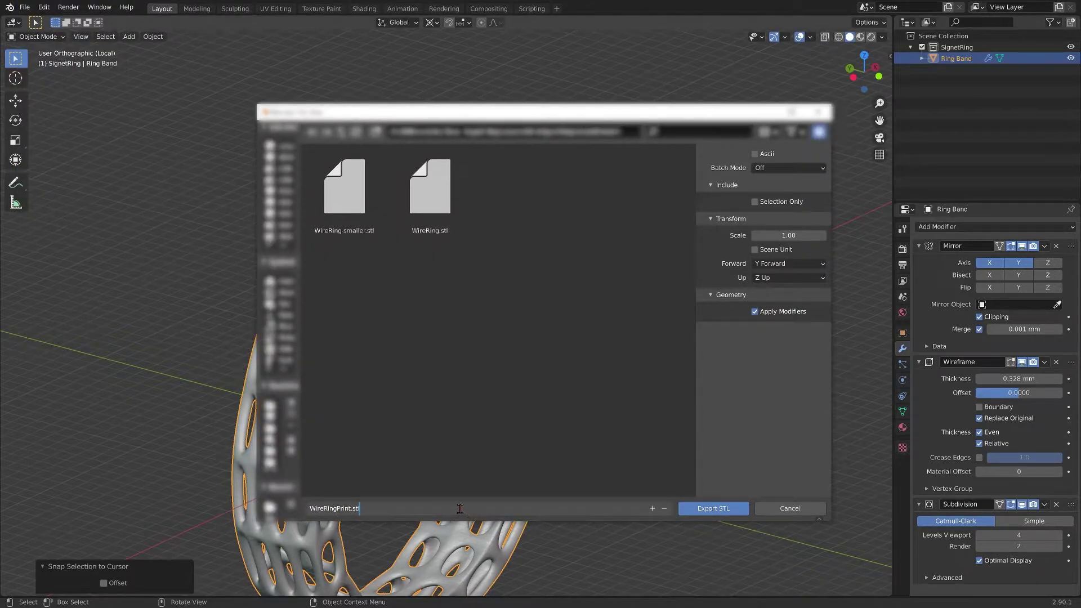
click(757, 205)
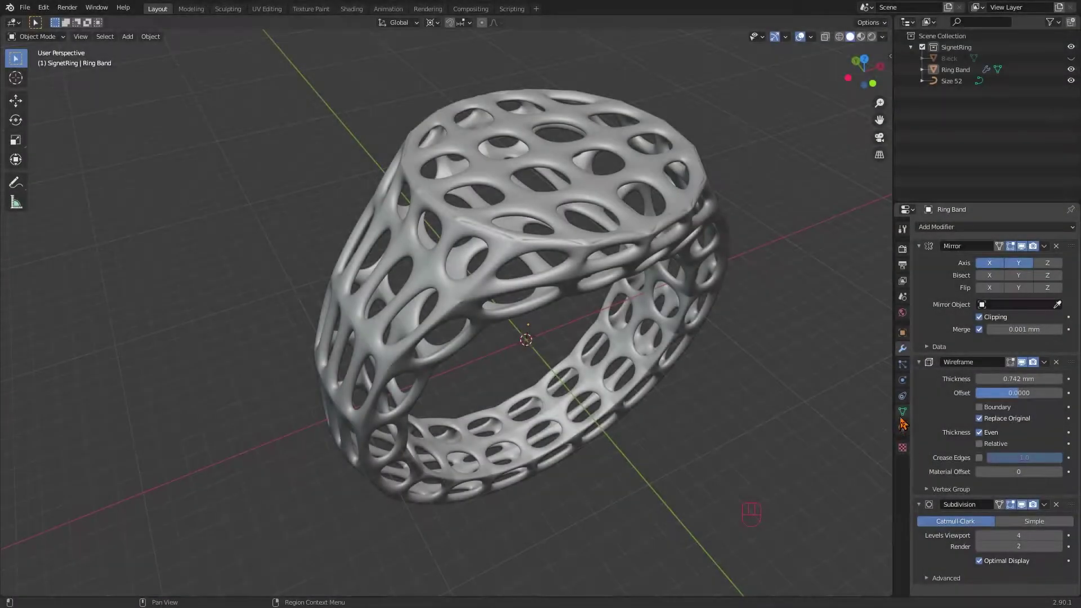
Step: Give the ring band a gold-coloured material with Metallic 1.0 and roughness about 0.195, viewed in Material Preview shading
click(903, 313)
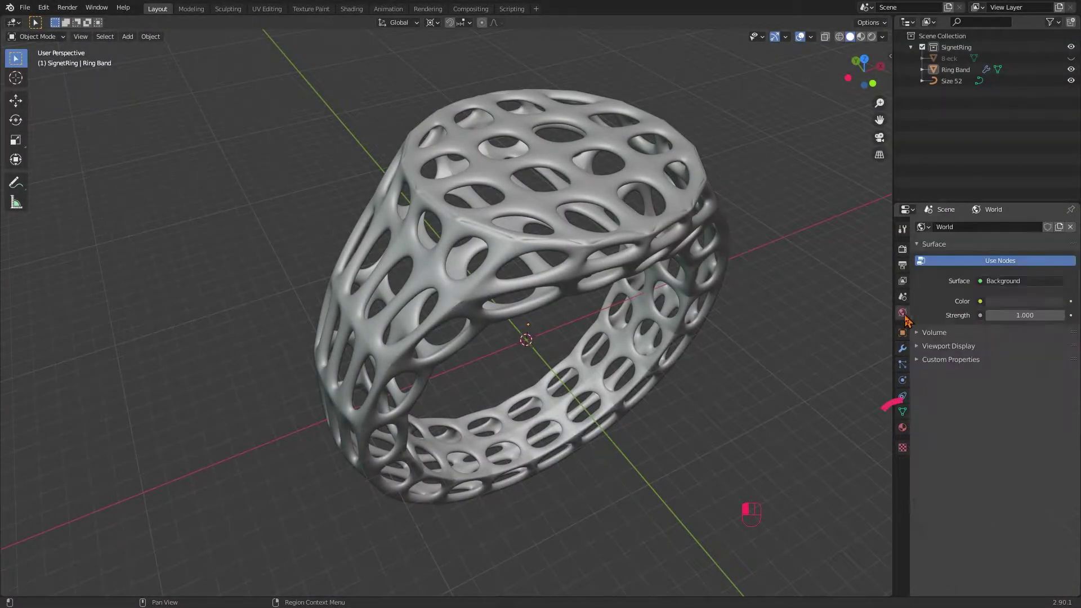
click(902, 427)
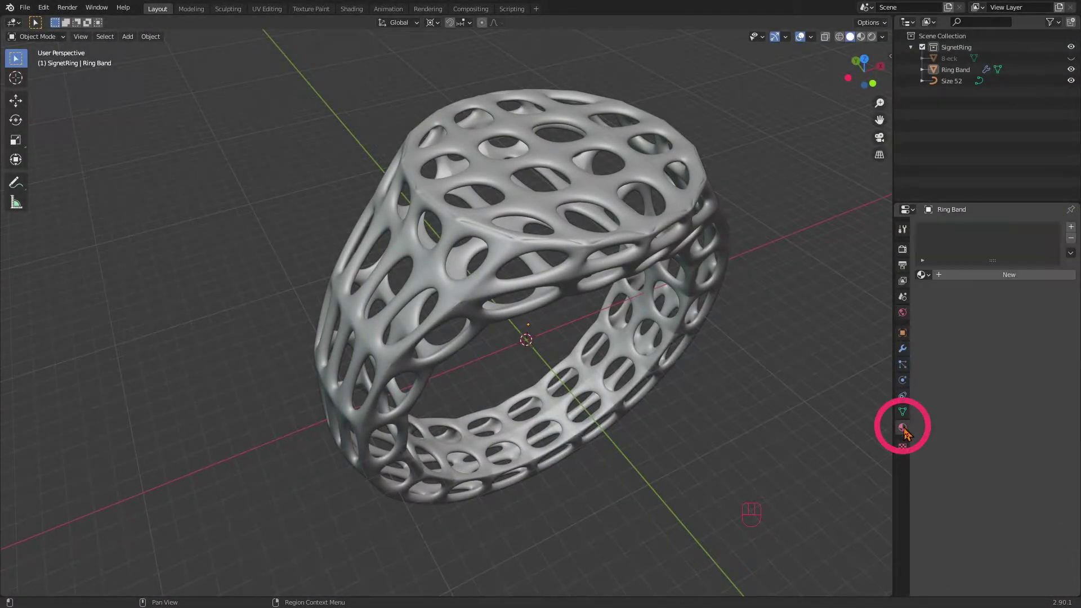
click(965, 274)
click(1006, 392)
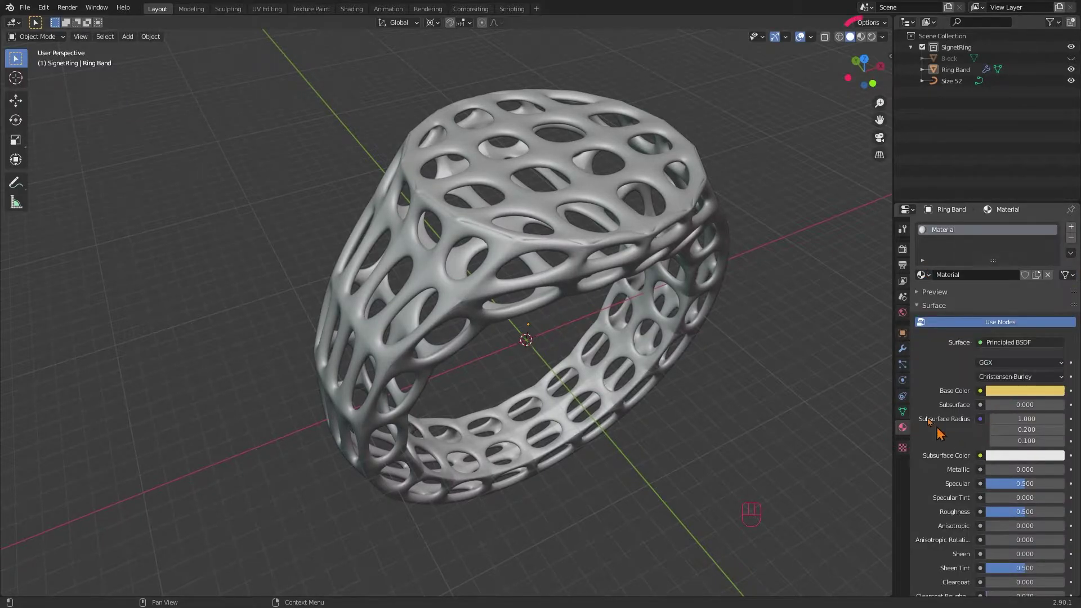
click(861, 37)
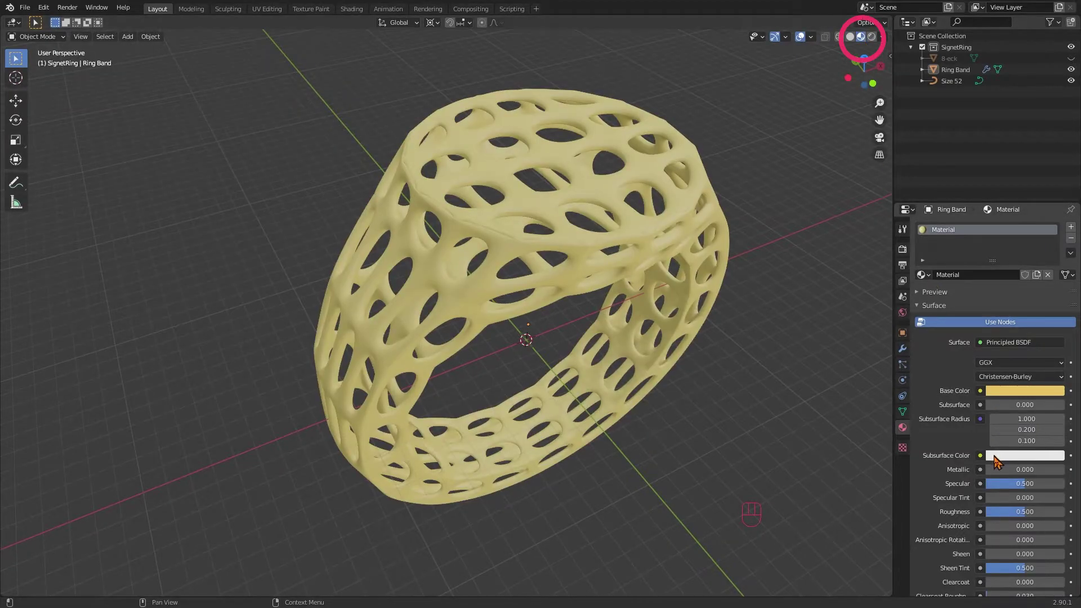
drag(996, 469, 1064, 470)
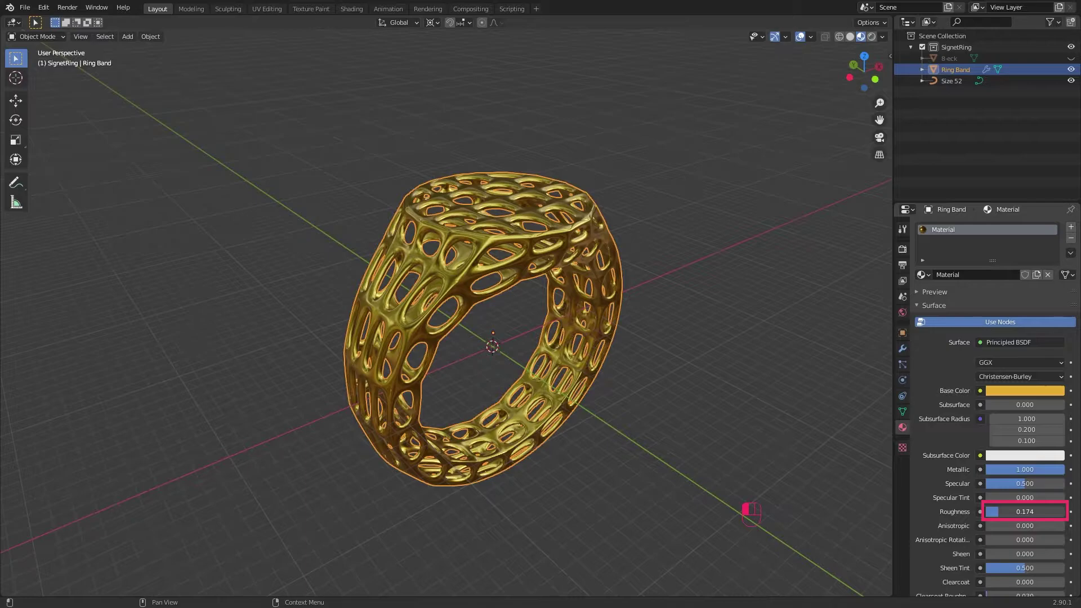
Step: Raise the ring band about 11.465 mm along Z and delete the Size 52 curve
key(g)
key(z)
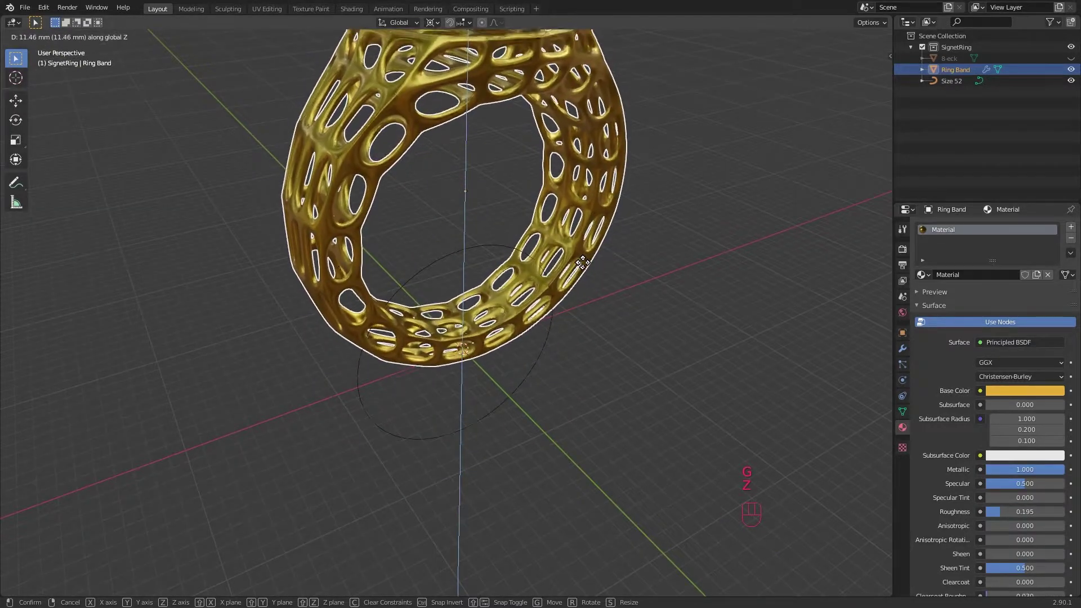
click(518, 392)
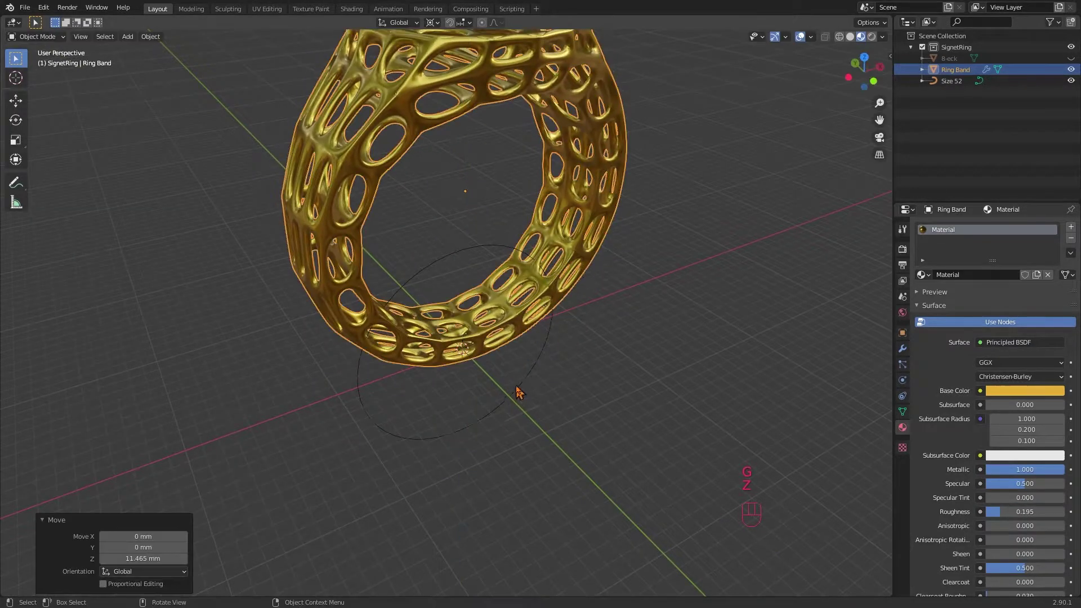
click(515, 393)
key(x)
click(521, 399)
Step: Add a plane mesh beneath the ring and scale it up repeatedly into a large ground surface
middle_drag(523, 402, 543, 475)
key(shift+a)
mouse_move(510, 382)
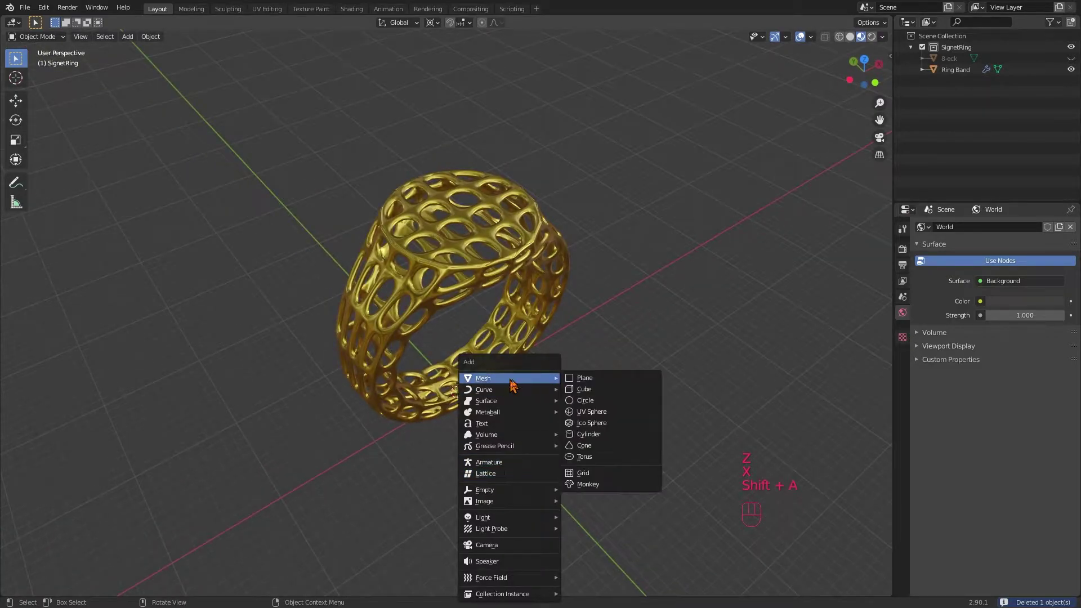
click(619, 379)
scroll(557, 403, down, 4)
key(s)
key(s)
key(s)
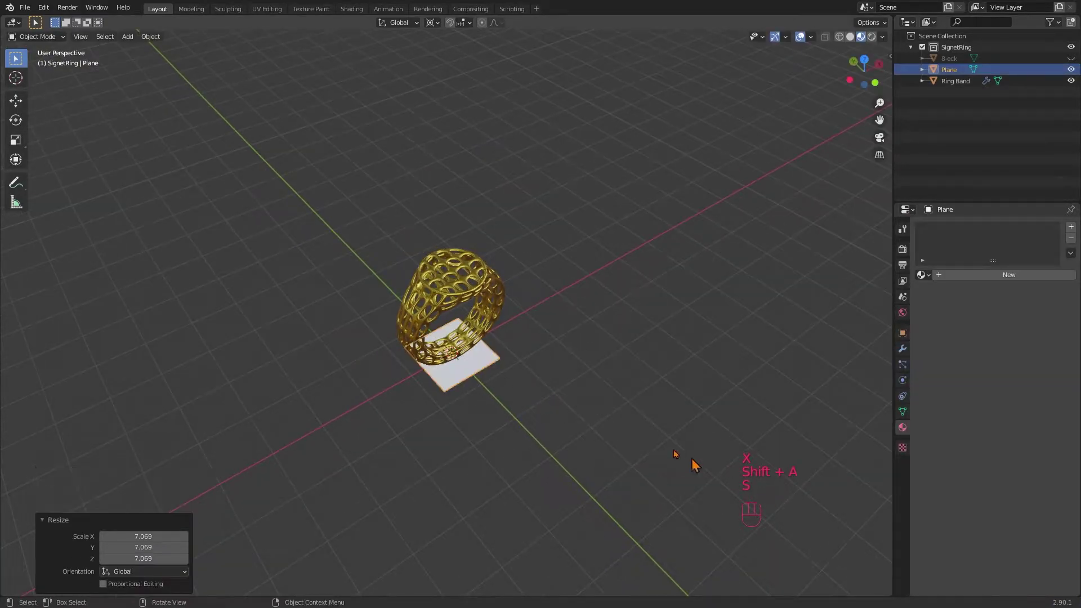
click(777, 462)
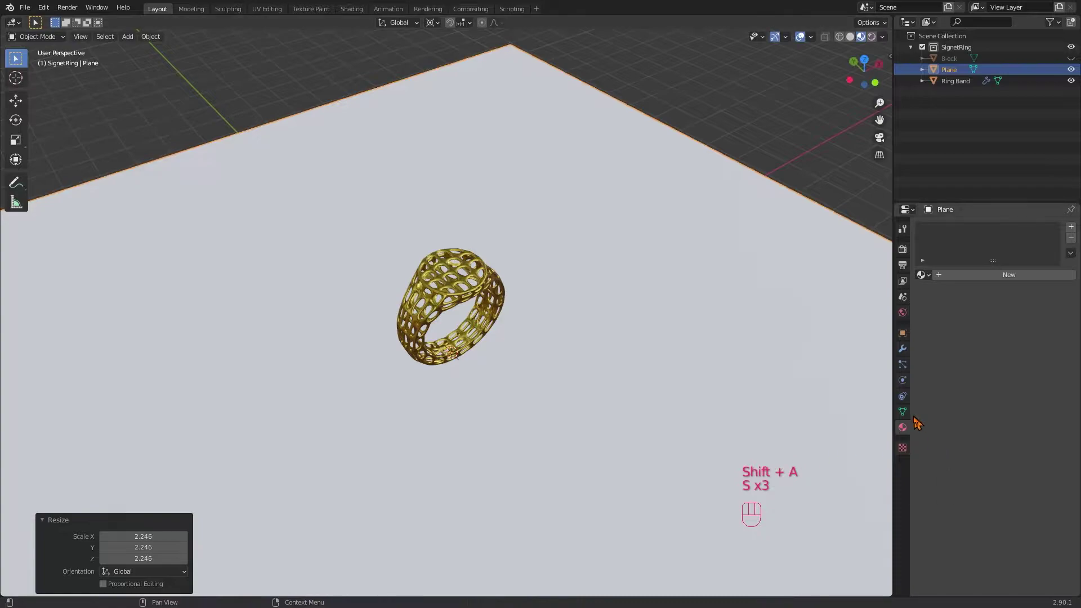
Step: Give the plane a new material with a darker grey base colour and Metallic 1.0
click(960, 276)
click(1021, 391)
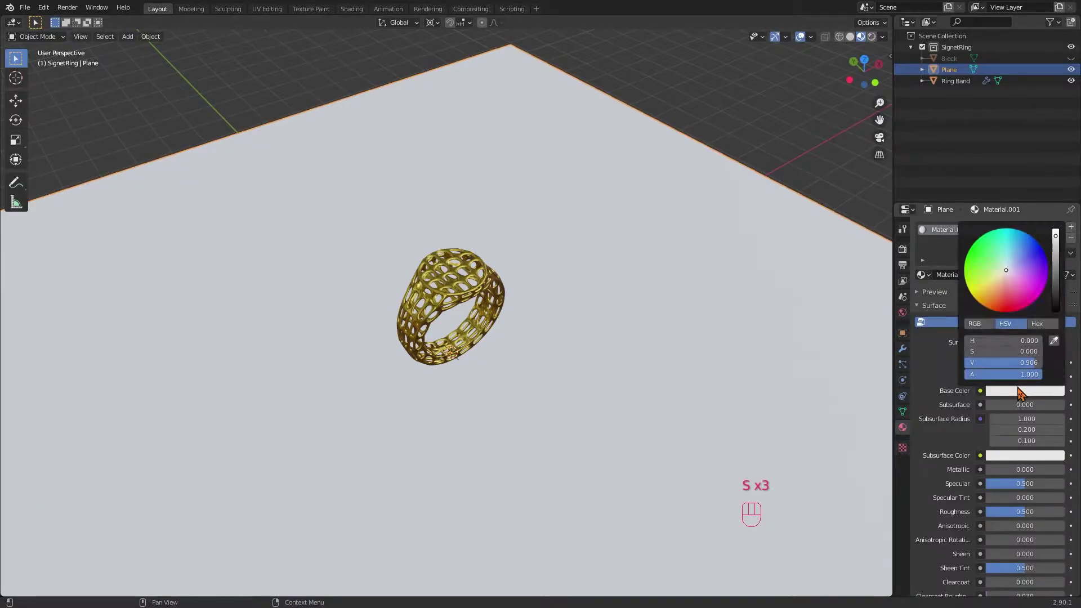
drag(1055, 243, 1055, 278)
drag(1008, 470, 1075, 470)
Step: Add a camera to the scene and raise it about 27.325 mm along Z
scroll(515, 397, up, 4)
key(shift+a)
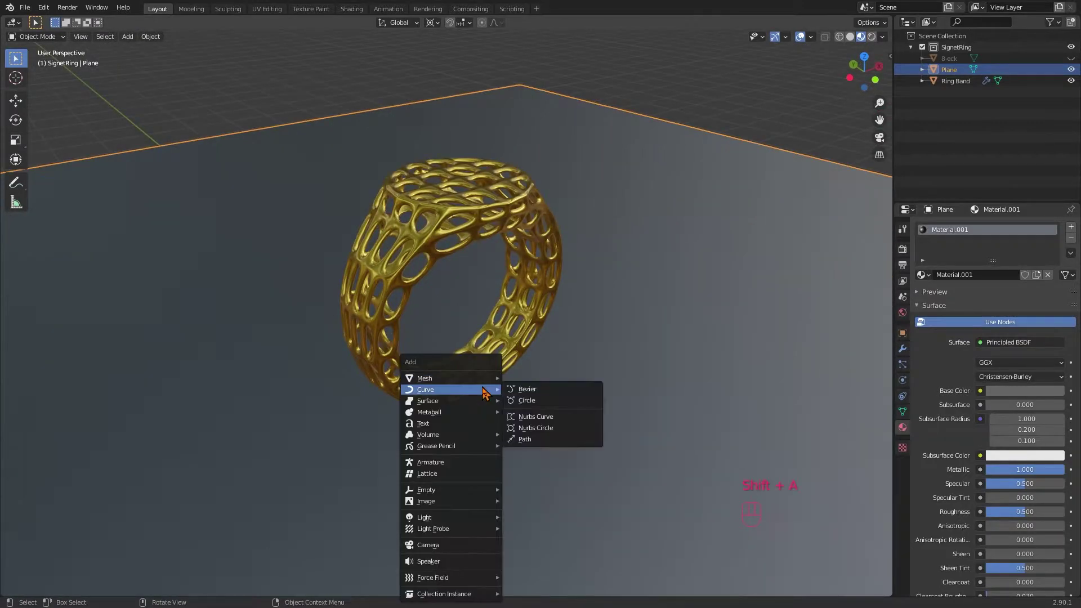
click(465, 544)
middle_drag(465, 549, 473, 394)
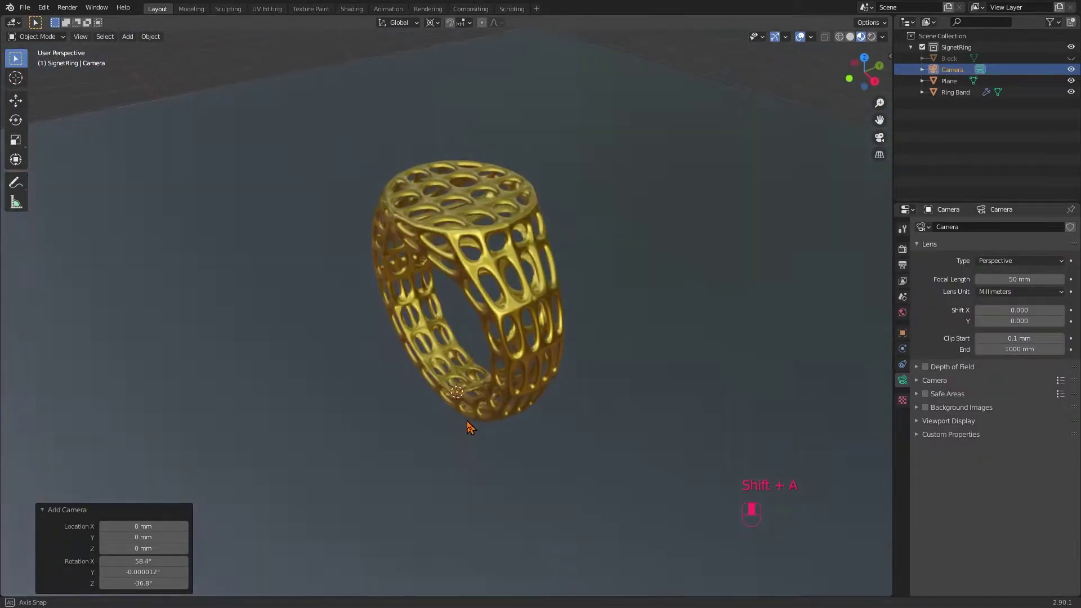
key(g)
key(z)
click(498, 168)
middle_drag(497, 168, 529, 299)
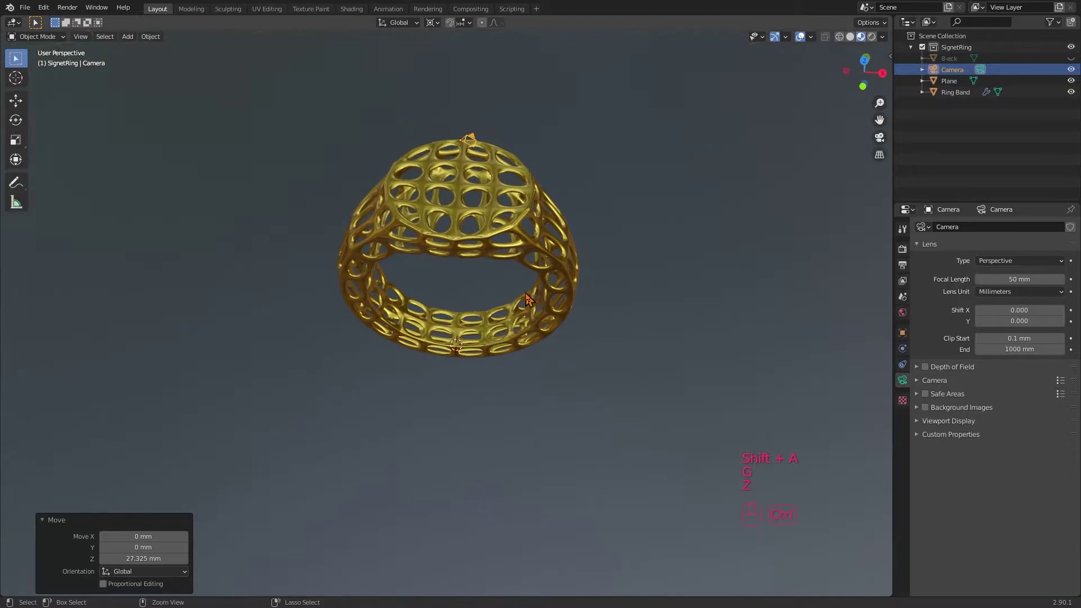
Step: Switch to the camera's view and enable the Camera to View lock
key(ctrl+KP_0)
key(n)
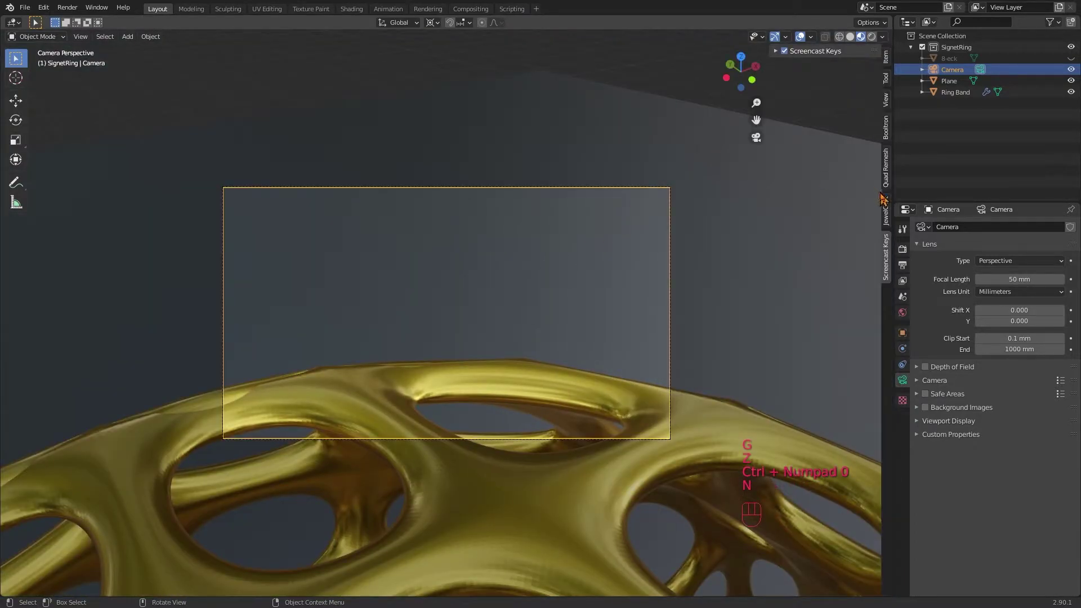
click(887, 100)
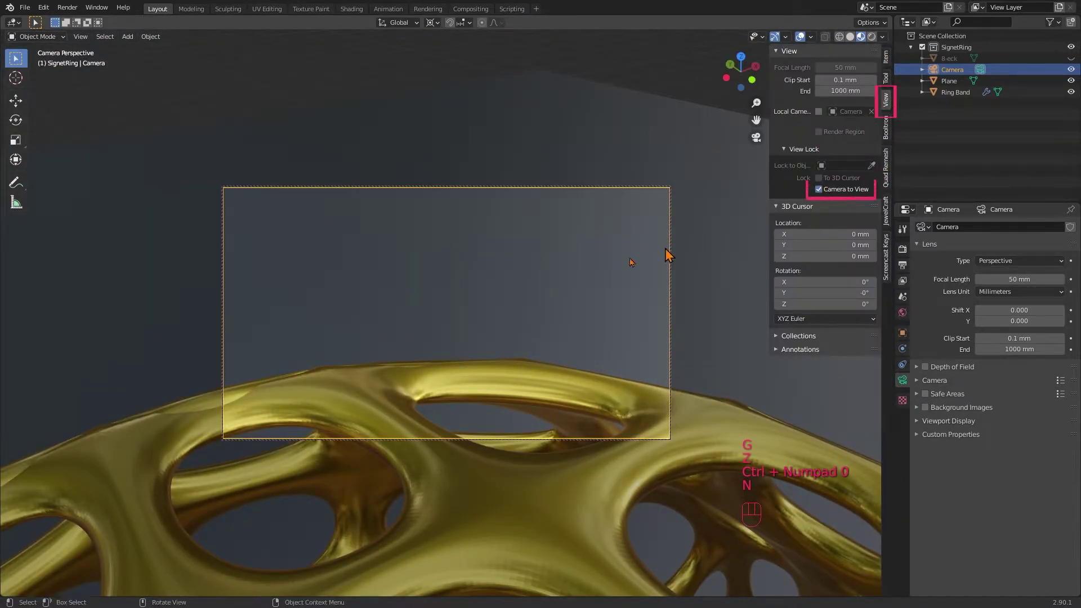
Step: Frame the whole standing ring within the camera's view and adjust the camera's focal length
scroll(586, 286, down, 10)
shift+middle_drag(548, 364, 548, 262)
middle_drag(520, 325, 510, 338)
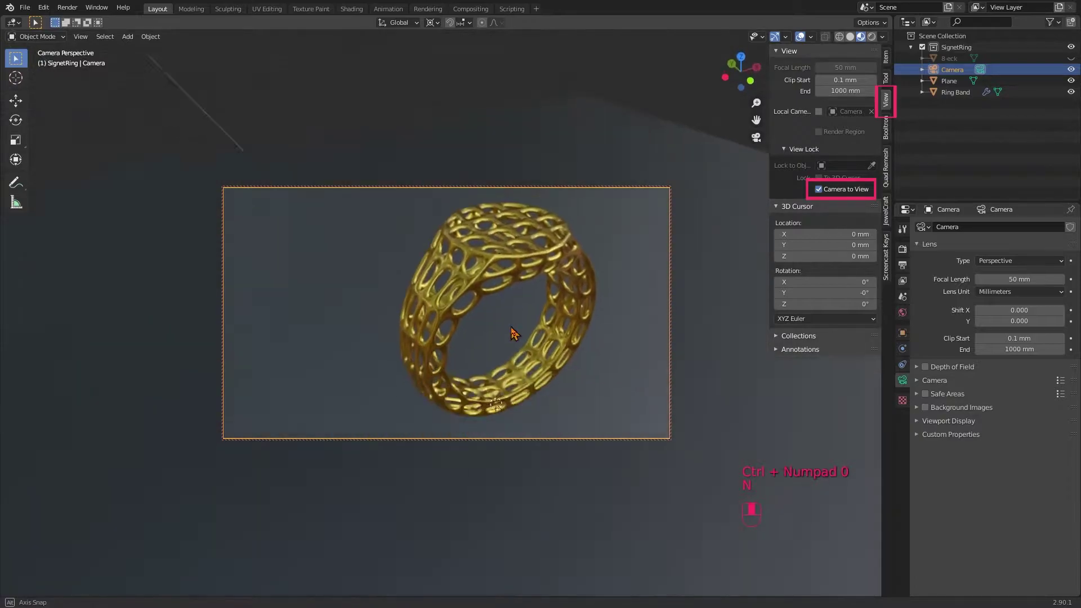
mouse_move(509, 338)
shift+middle_down()
mouse_move(476, 323)
mouse_move(496, 344)
shift+middle_up()
middle_drag(510, 388, 497, 331)
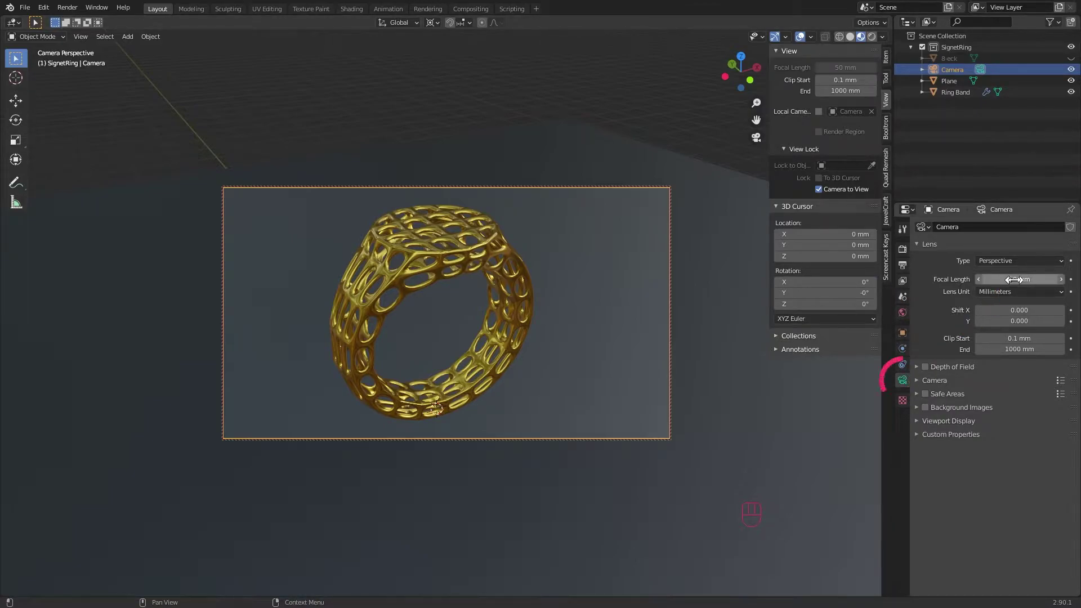
drag(1019, 279, 826, 280)
shift+middle_drag(662, 337, 328, 299)
Step: Show the scene in rendered shading and set the render engine to Cycles with GPU Compute as the device
click(431, 288)
click(871, 36)
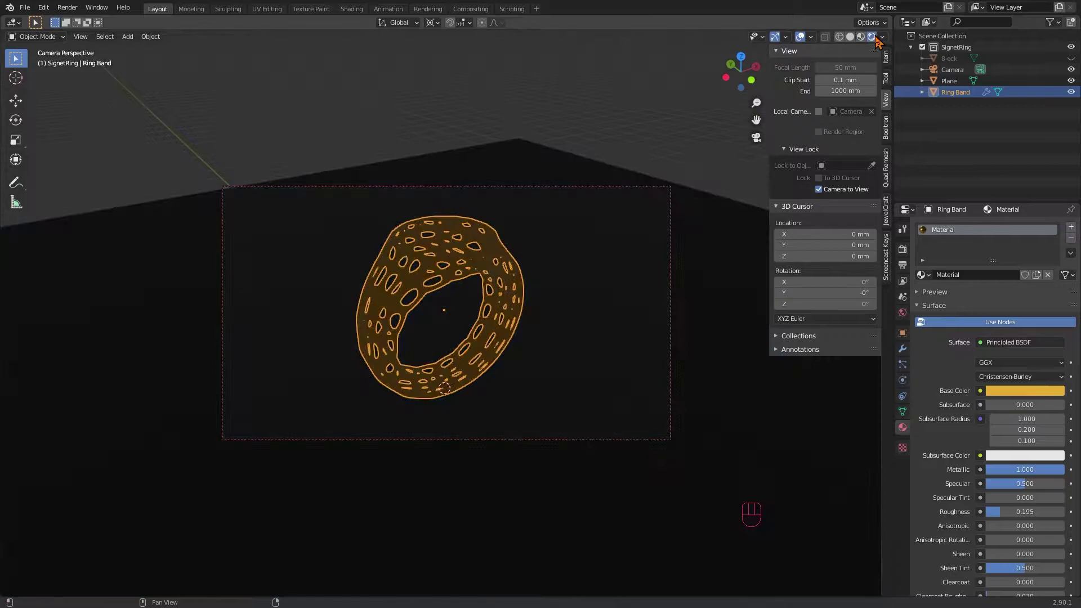
click(902, 250)
click(1007, 229)
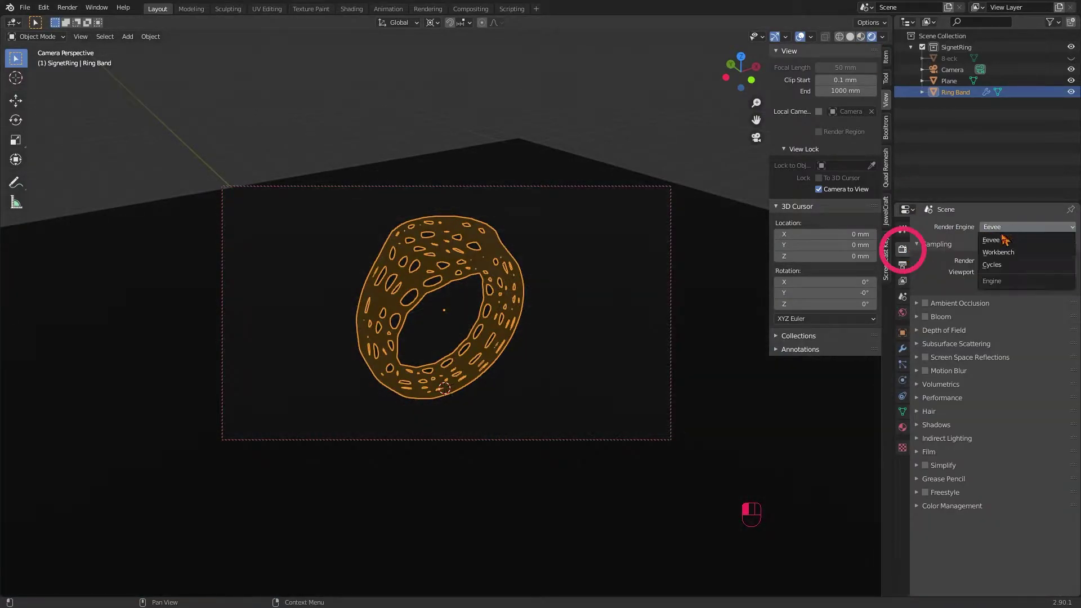
click(1001, 265)
click(1008, 255)
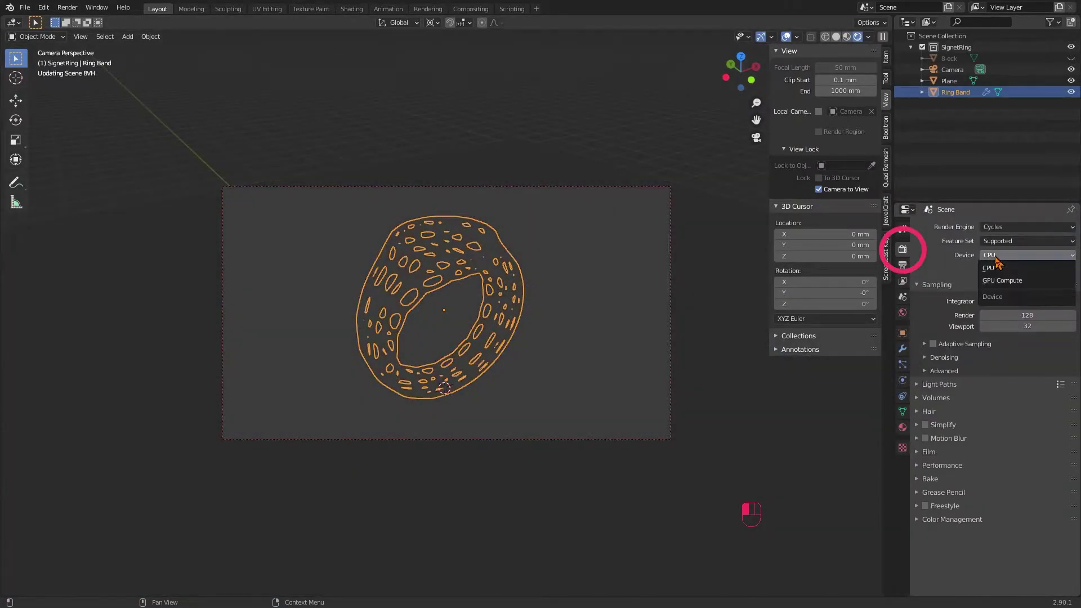
click(999, 268)
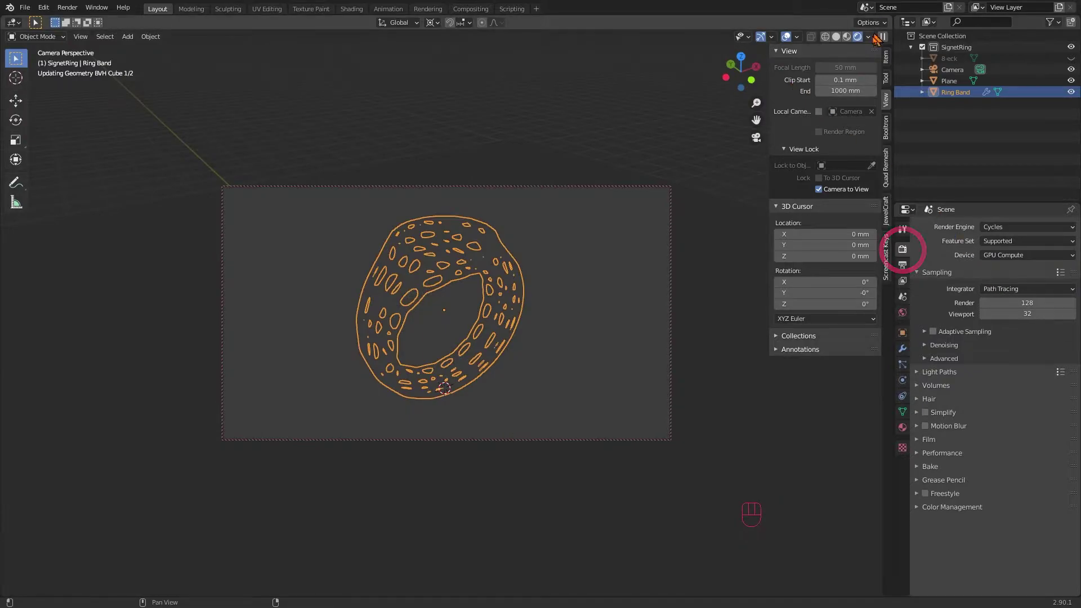
Step: Split the 3D viewport horizontally and turn the new lower area into a Shader Editor showing the World nodes
click(902, 312)
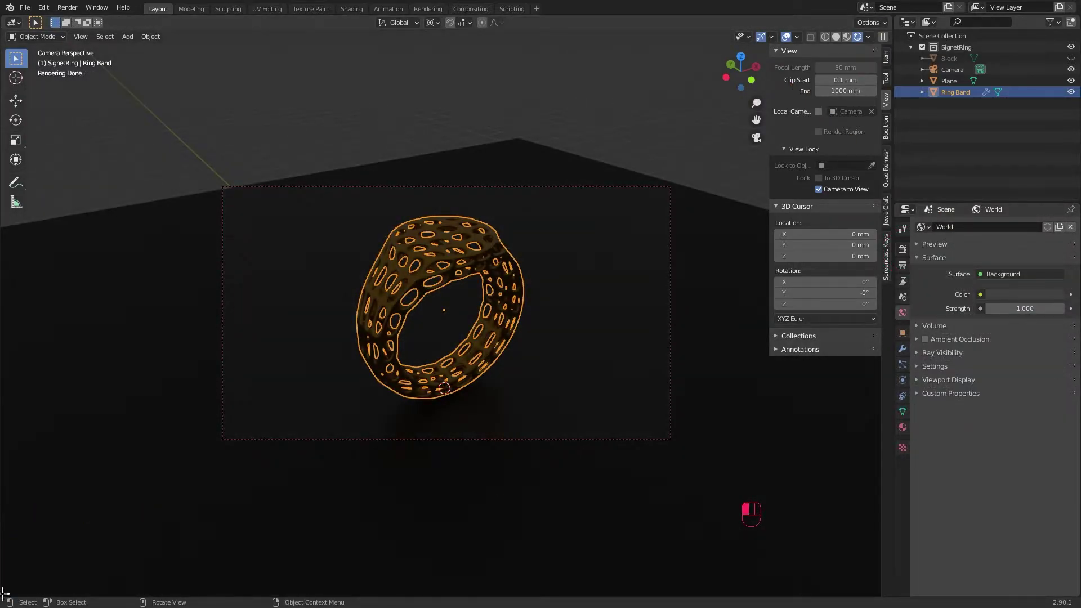
drag(3, 592, 4, 411)
click(12, 417)
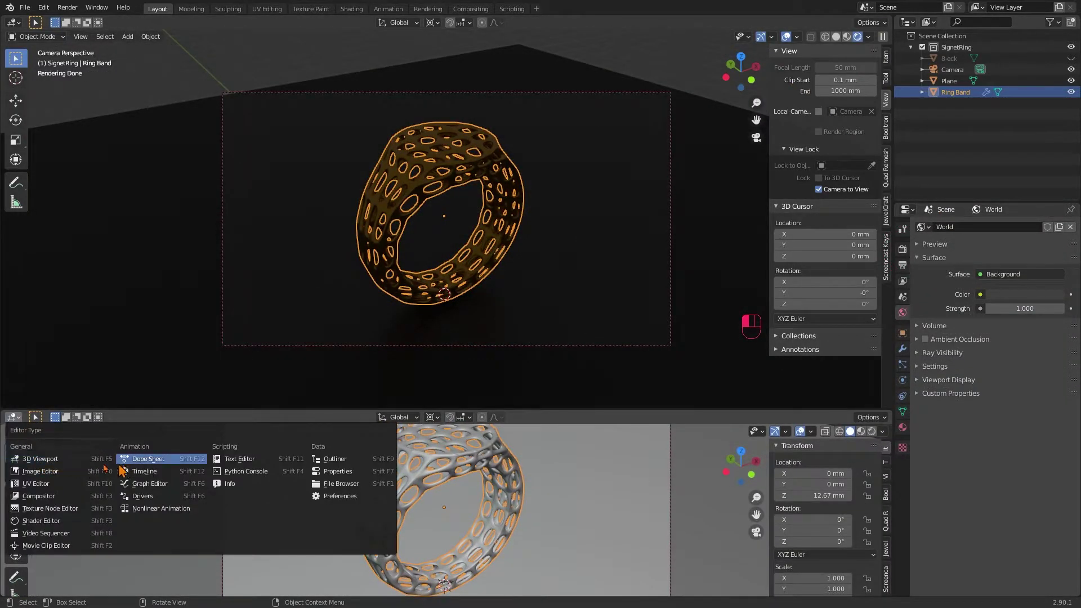
click(45, 520)
click(51, 442)
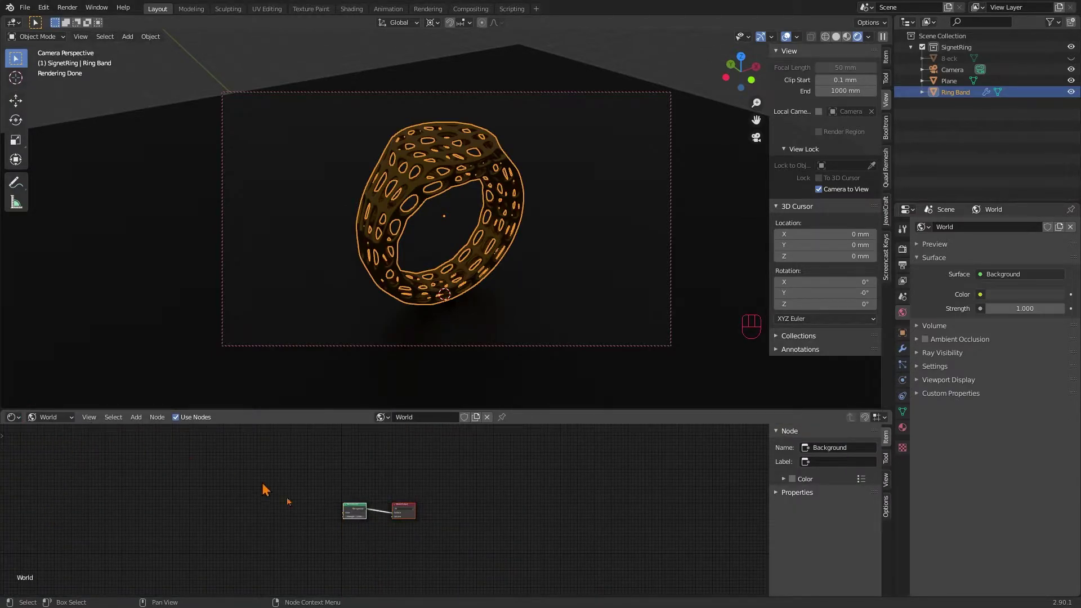
Step: Add an Environment Texture node to the World node tree, ahead of the Background node
scroll(352, 558, up, 4)
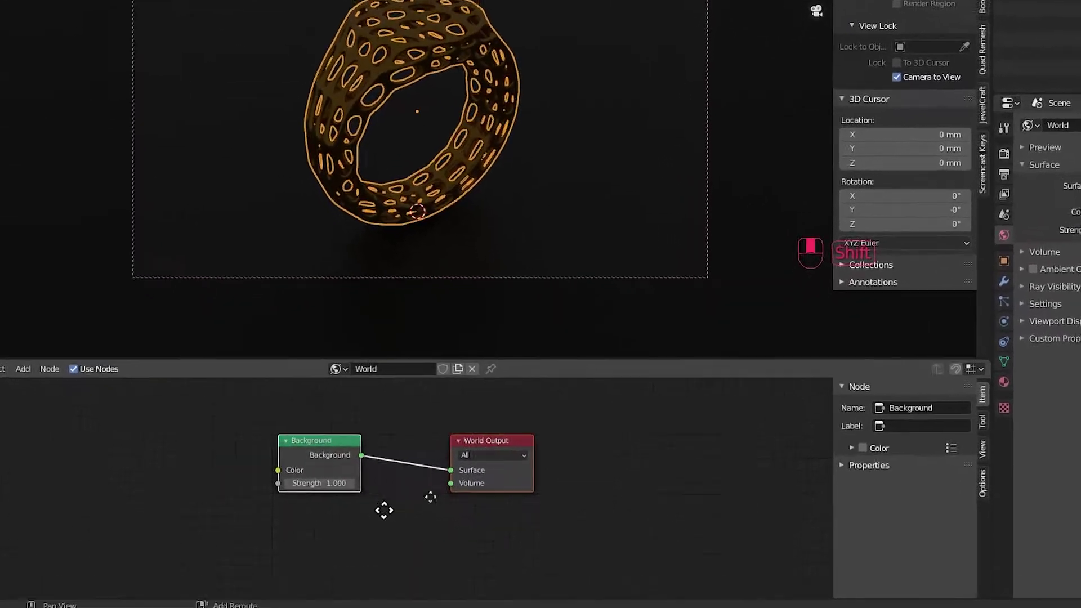
shift+middle_drag(384, 510, 575, 447)
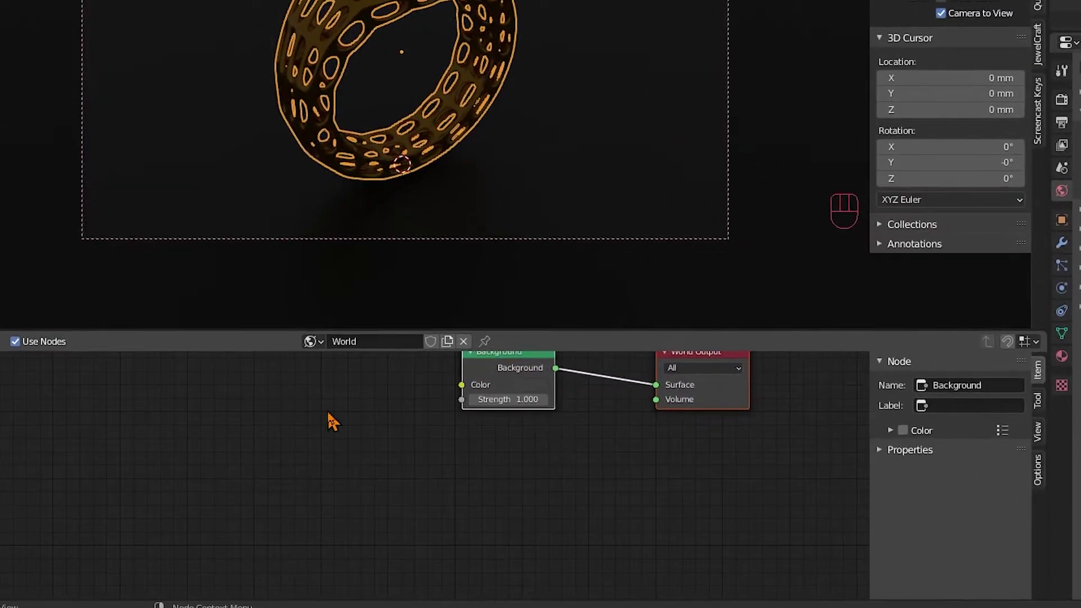
shift+middle_drag(352, 438, 355, 509)
key(shift+a)
mouse_move(302, 502)
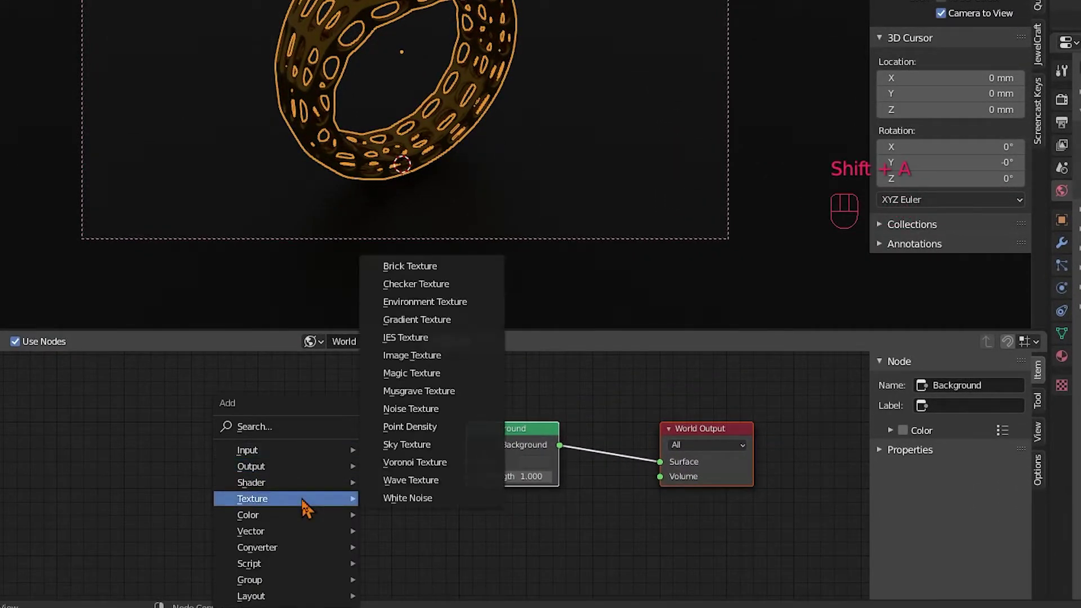
click(402, 301)
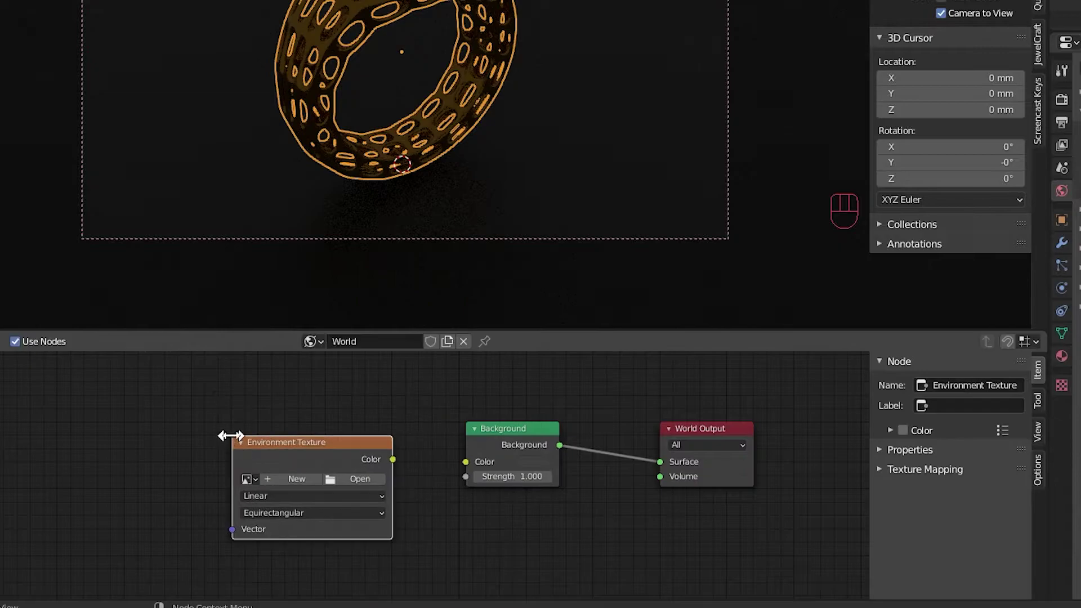
Step: Load lythwood_lounge_4k.hdr into the Environment Texture node and connect its colour output to the Background node's Color
click(346, 482)
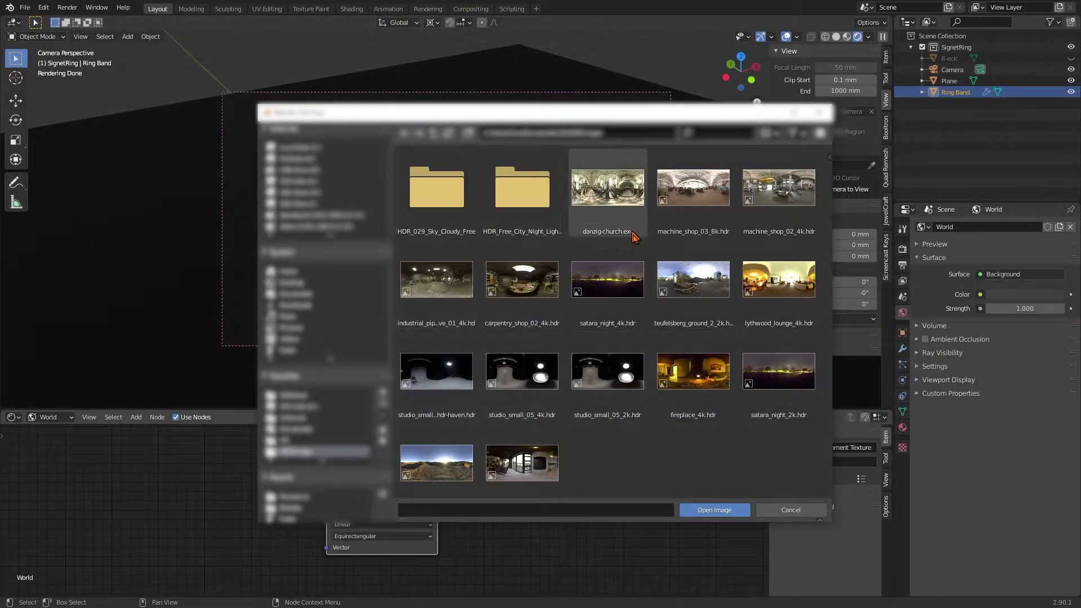
click(778, 280)
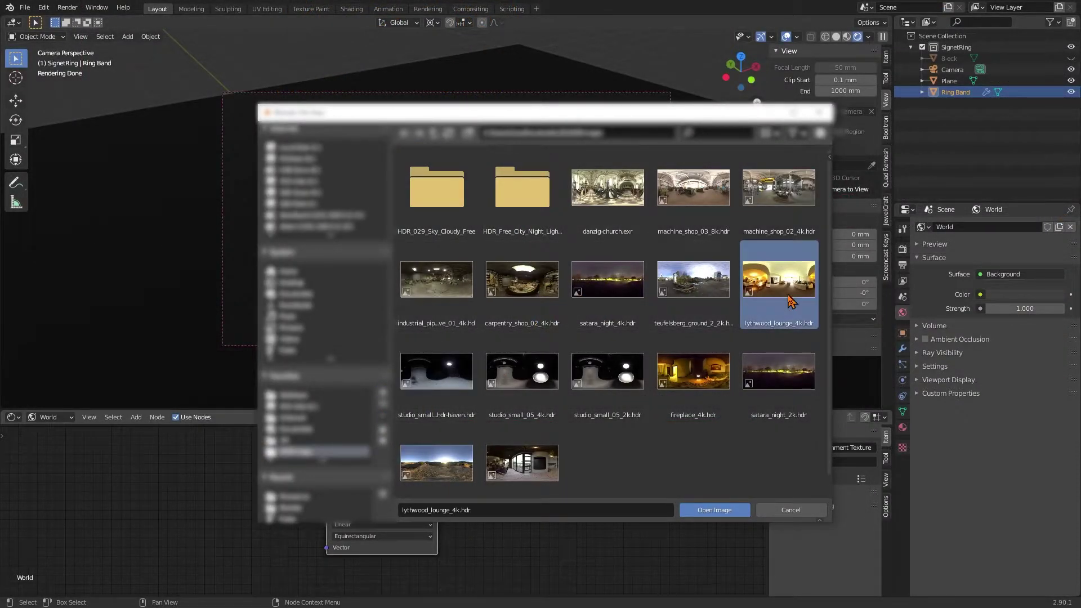
click(705, 511)
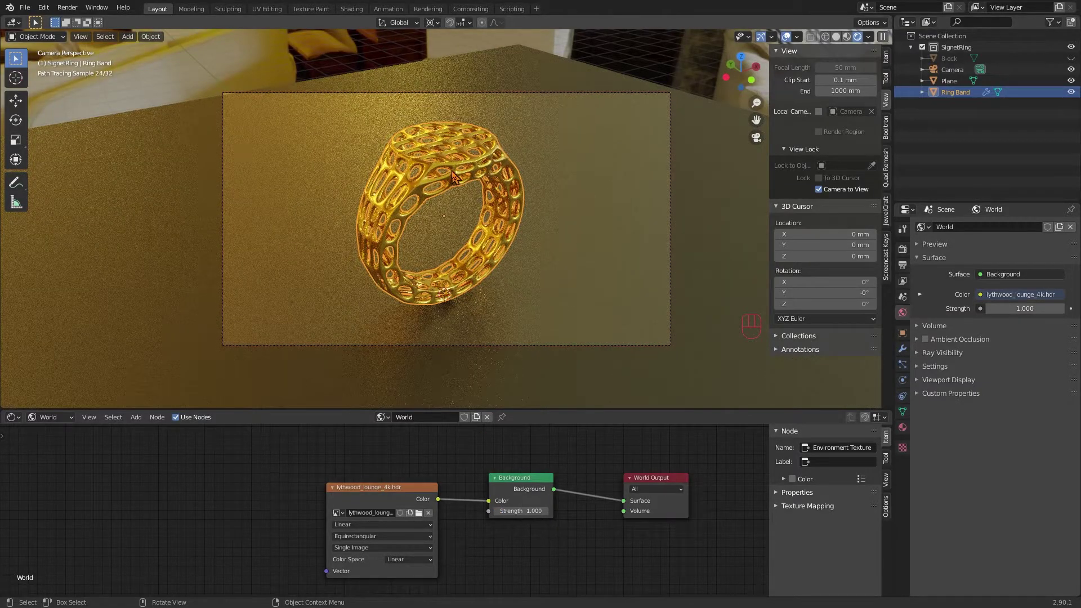
Step: Scale the ground plane up further behind the ring
click(311, 183)
key(s)
click(540, 373)
Step: Duplicate the ring and shift the copy horizontally by about 13 mm in X and -12.75 mm in Y
click(439, 166)
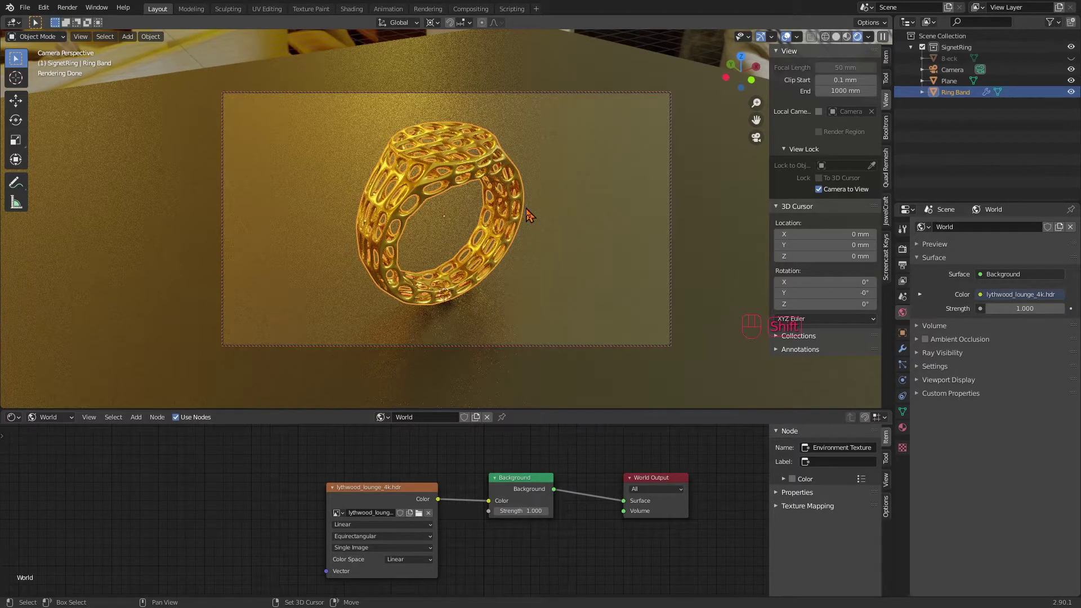
key(shift+d)
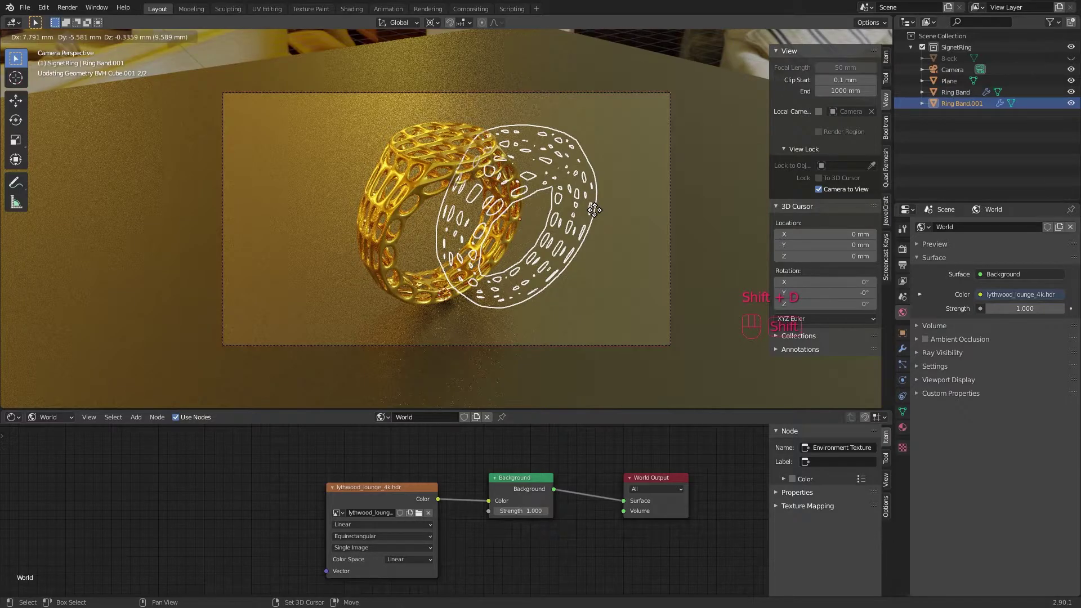
key(shift+z)
click(662, 228)
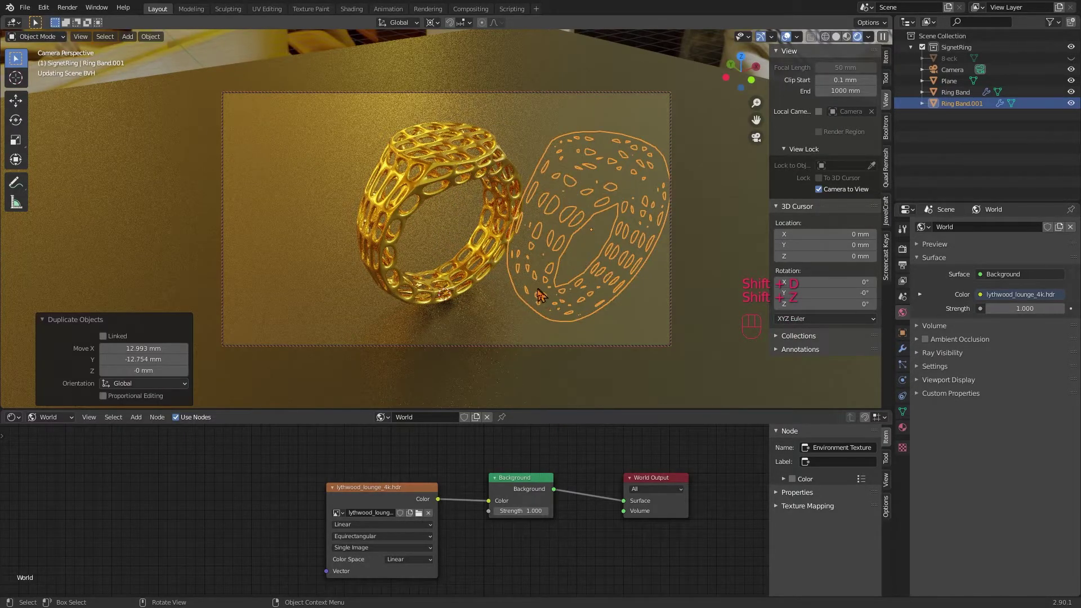
Step: Select both rings and move them together towards the middle of the camera frame
click(380, 222)
shift+click(566, 238)
key(g)
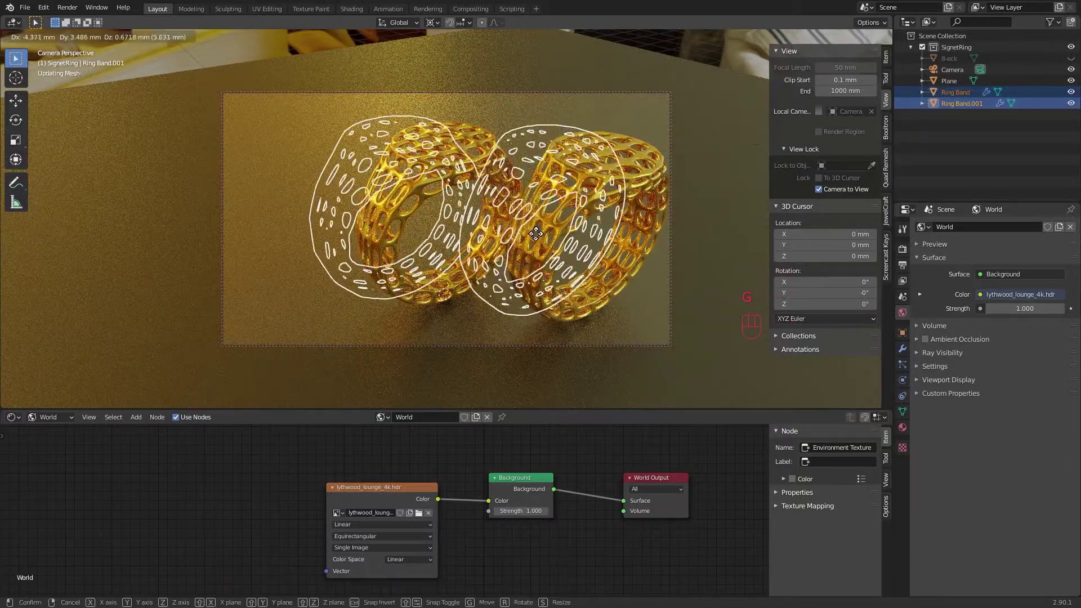
click(535, 233)
Step: Rotate the duplicate ring 90° about the X axis and adjust its height along Z, finishing with a -1.116 mm move
click(536, 233)
key(r)
key(x)
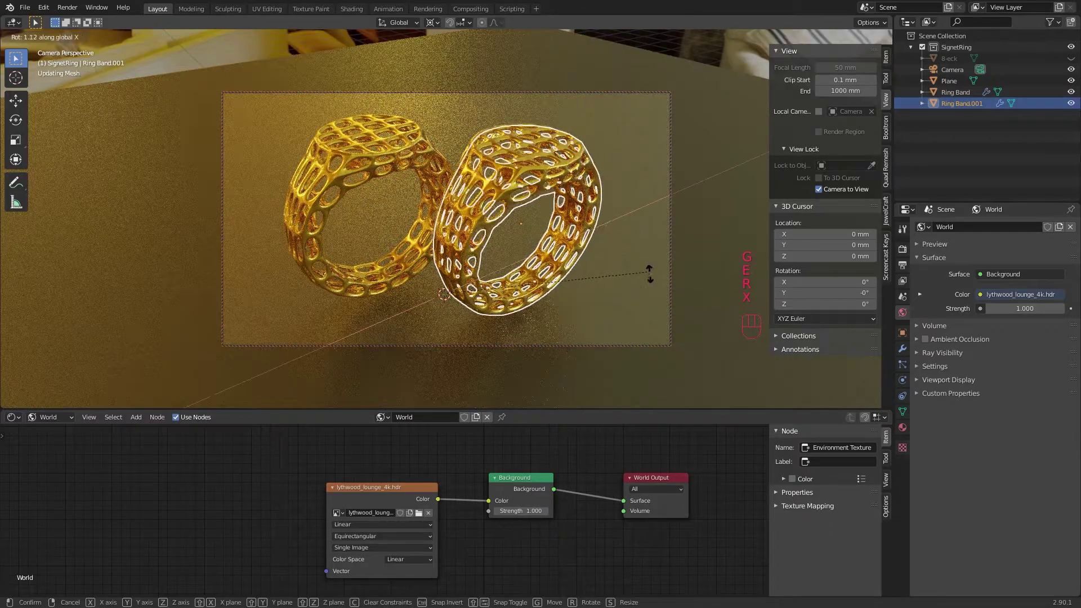
click(500, 396)
key(g)
key(z)
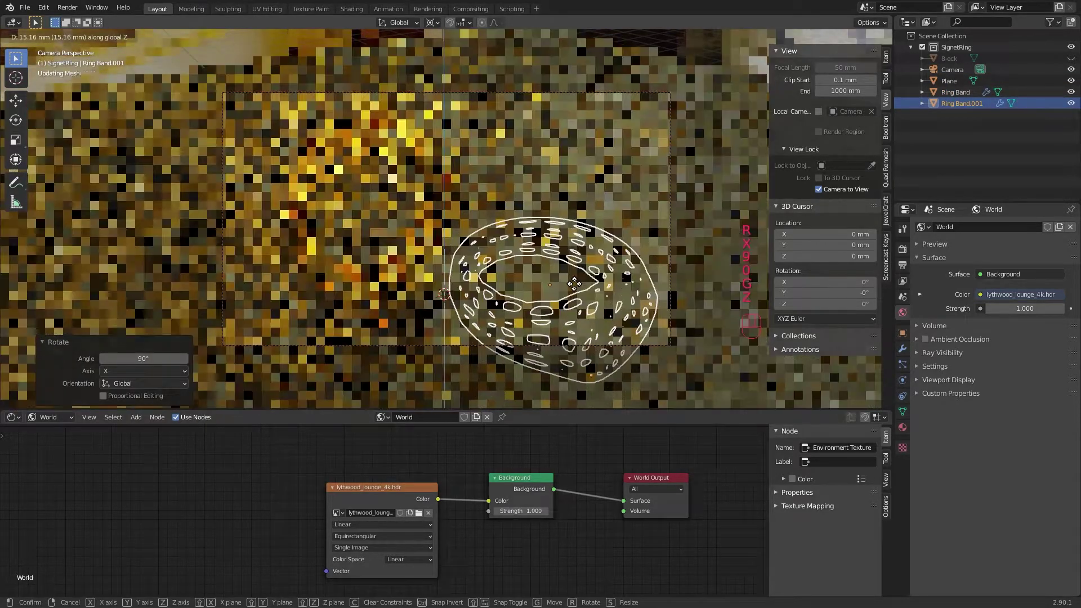
click(574, 294)
key(g)
key(z)
click(607, 331)
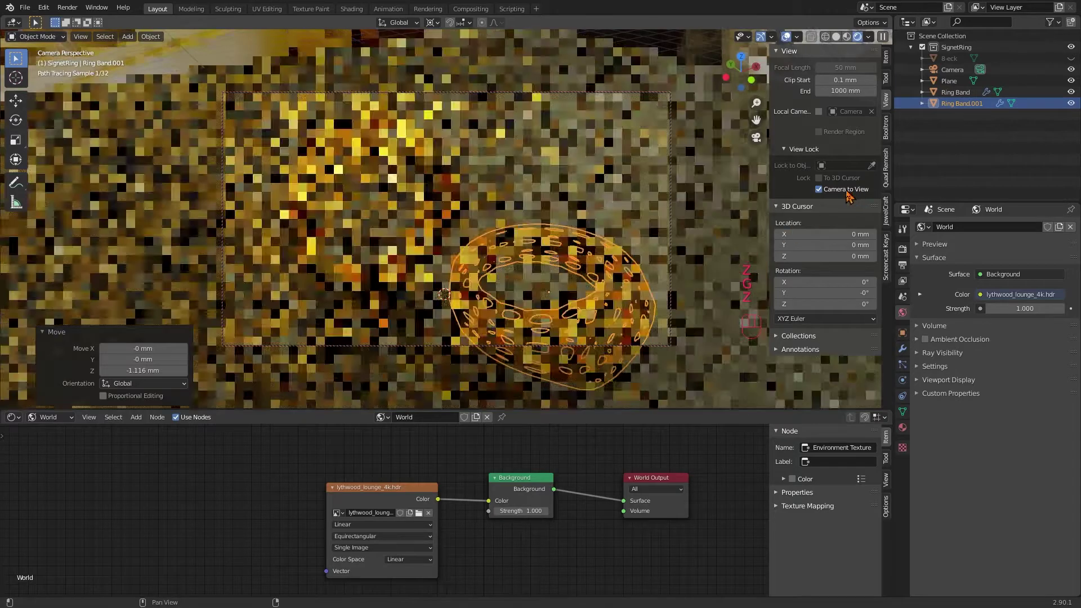
Step: Disable the Camera to View lock and set the rings' heights to rest on the ground in an orthographic front view
click(845, 192)
key(KP_1)
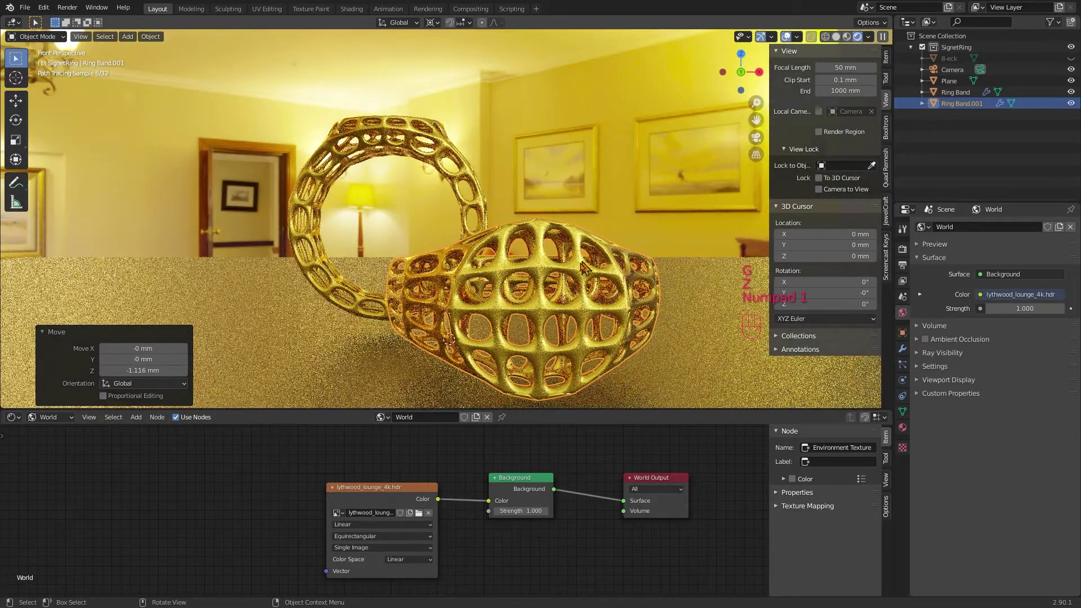
key(KP_5)
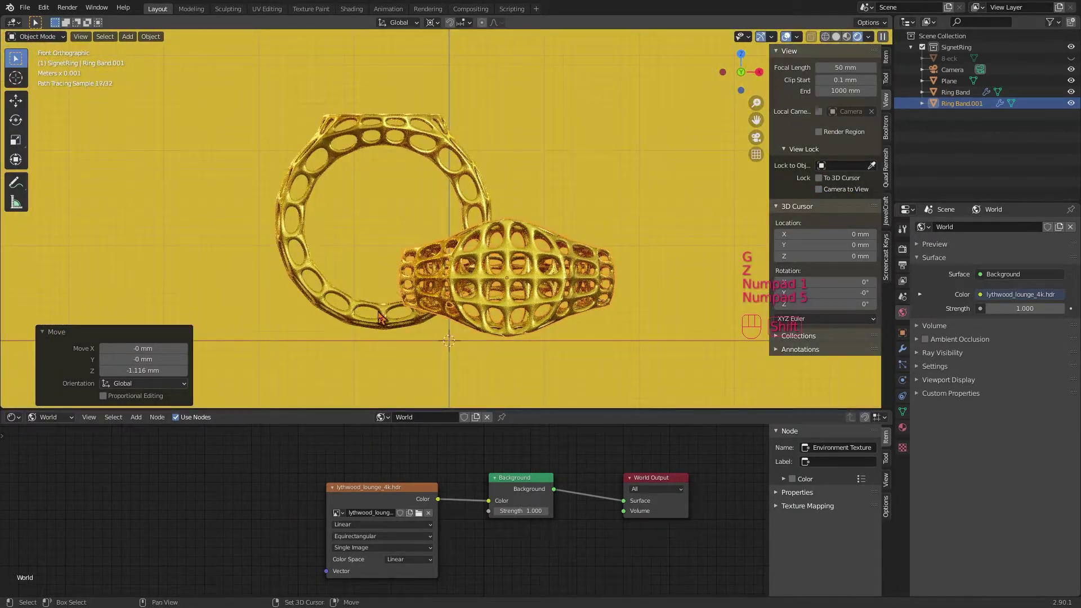
key(g)
key(z)
click(528, 343)
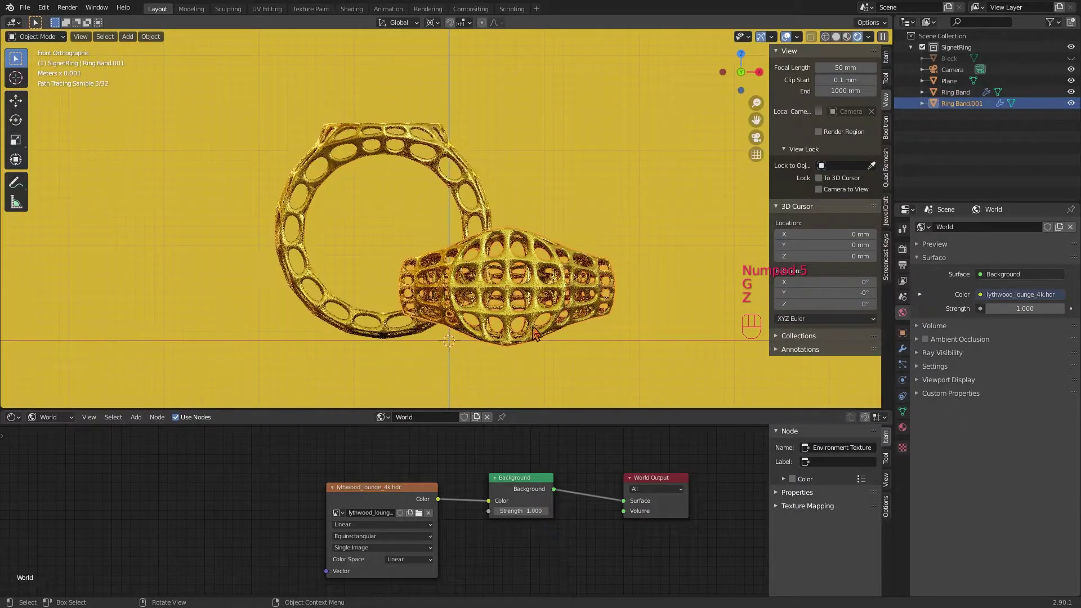
key(g)
key(z)
click(542, 319)
Step: Return to the camera view with the sidebar hidden and slide the flat-lying ring across the ground without changing its height
click(952, 70)
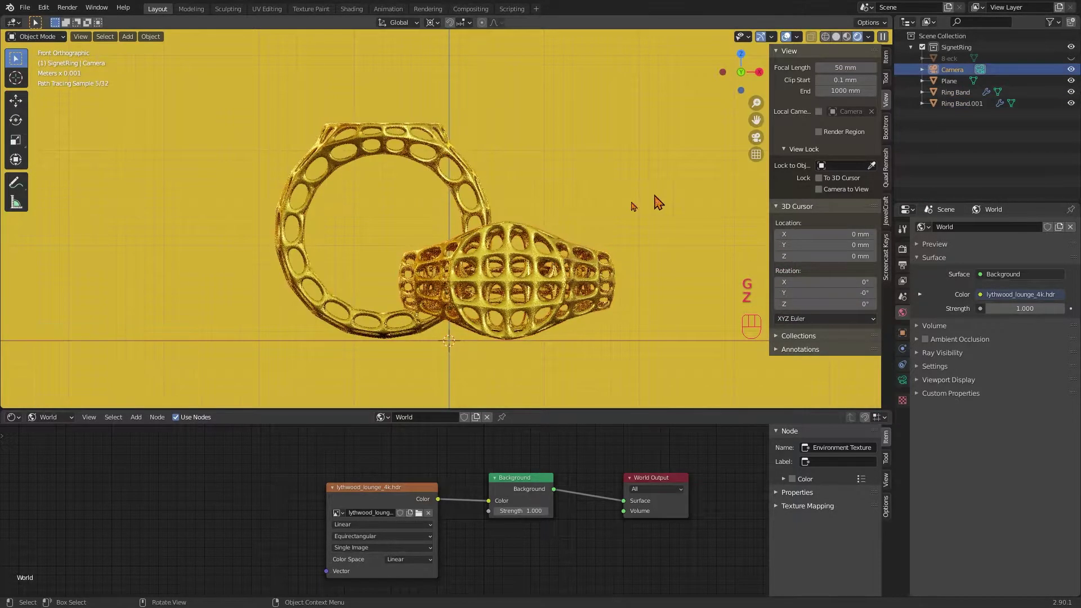
key(ctrl+KP_0)
key(n)
click(457, 296)
key(g)
key(shift+z)
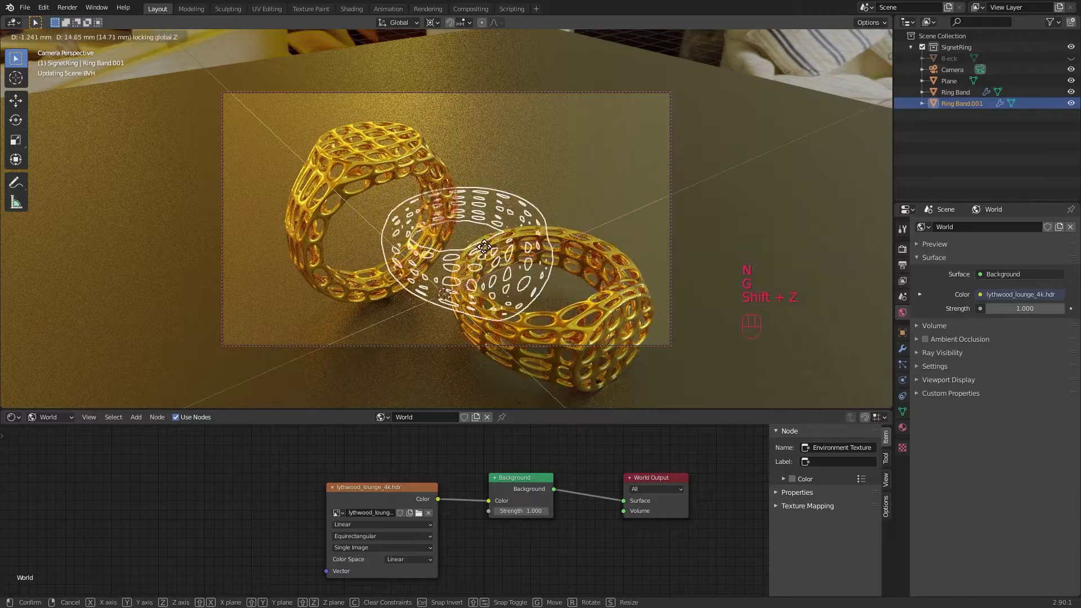
click(367, 243)
Step: Arrange both rings in the frame, rotating the flat one -69.9° about Z and moving it 7.7153 mm in X and 10.068 mm in Y
key(g)
key(shift+z)
click(434, 243)
key(g)
key(shift+z)
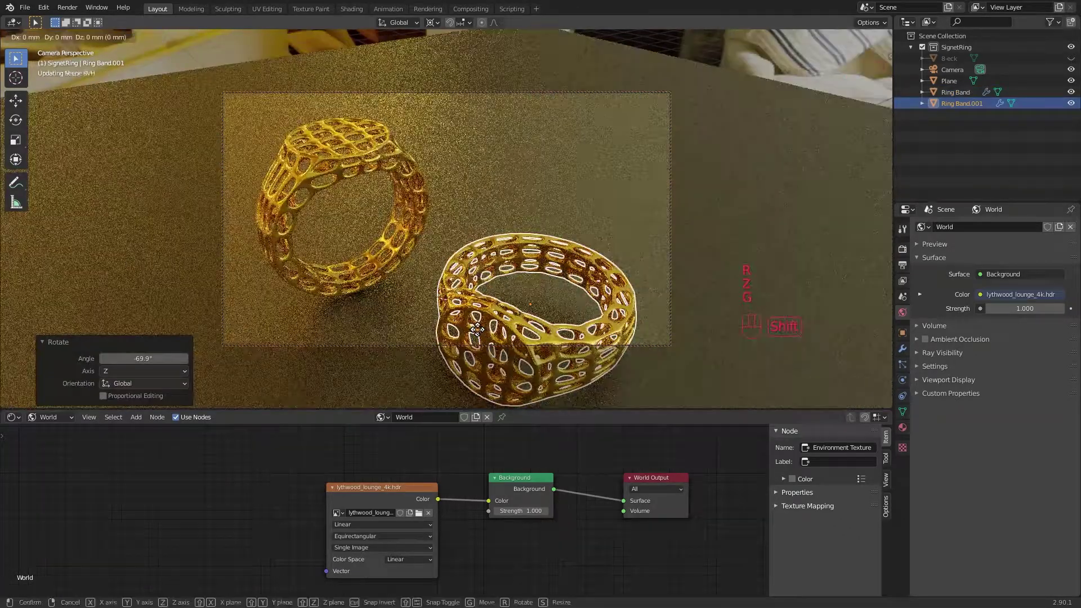
click(572, 325)
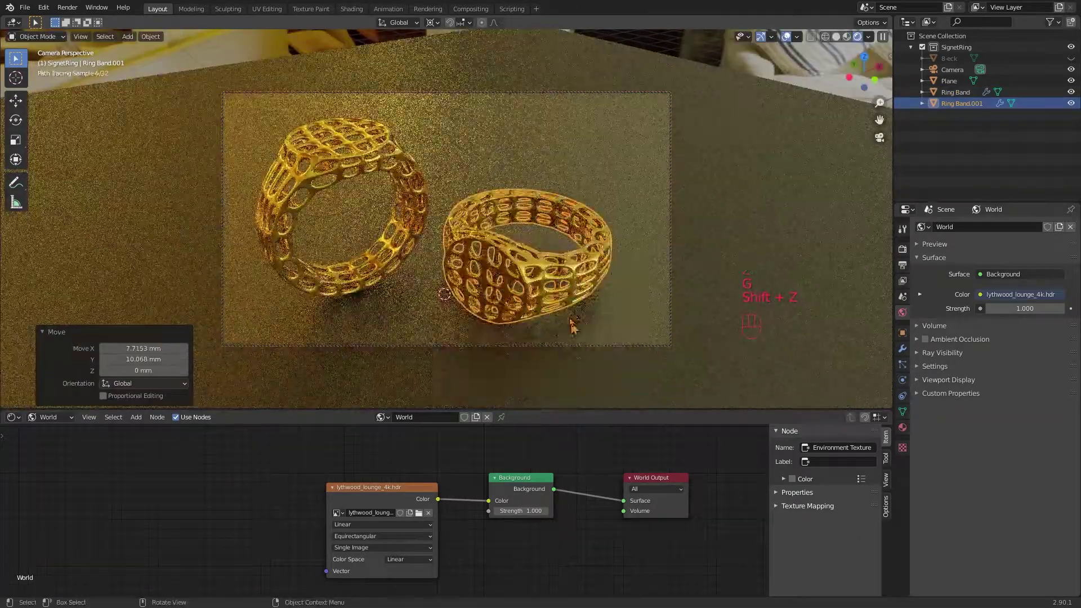
Step: Lower the Roughness of the ground plane's material to sharpen its reflections
click(408, 313)
click(902, 428)
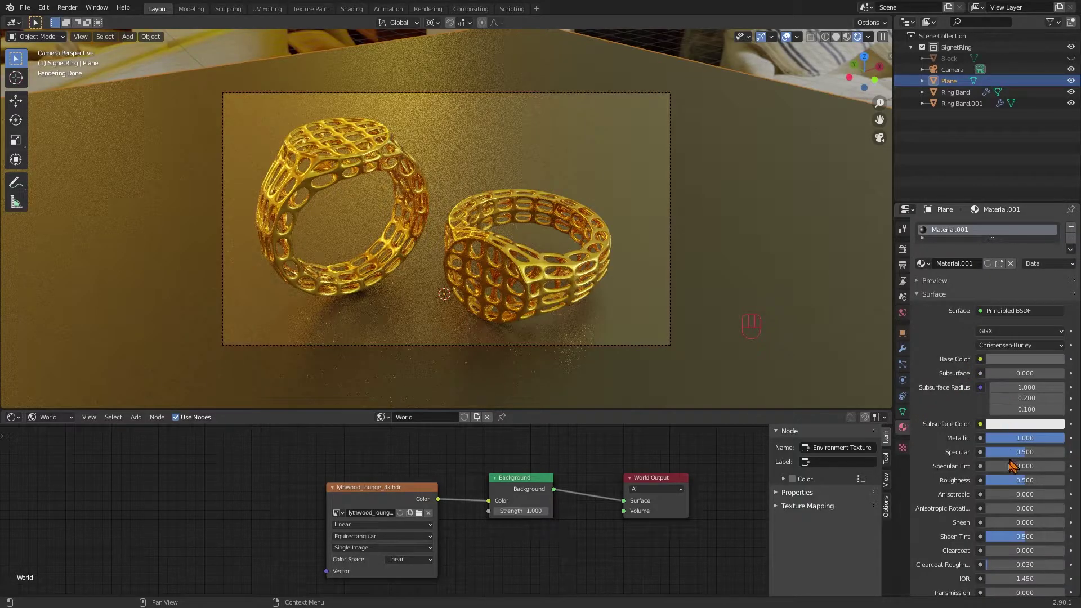
drag(1023, 486, 999, 486)
Step: Set the samples to 300 for render and 130 for viewport, and enable NLM render denoising and Automatic viewport denoising
click(902, 248)
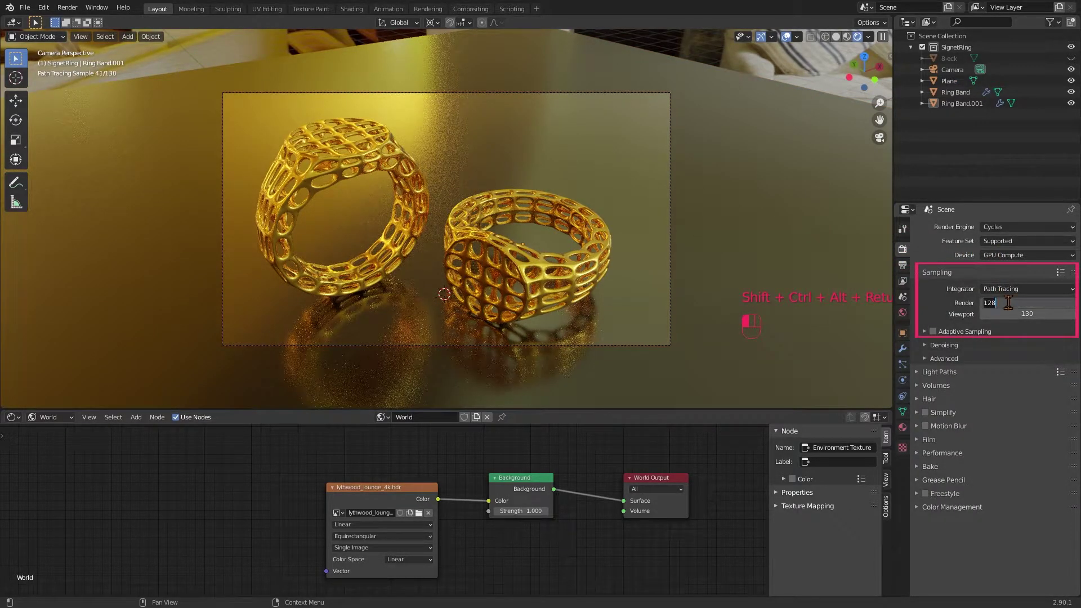
key(Return)
click(929, 346)
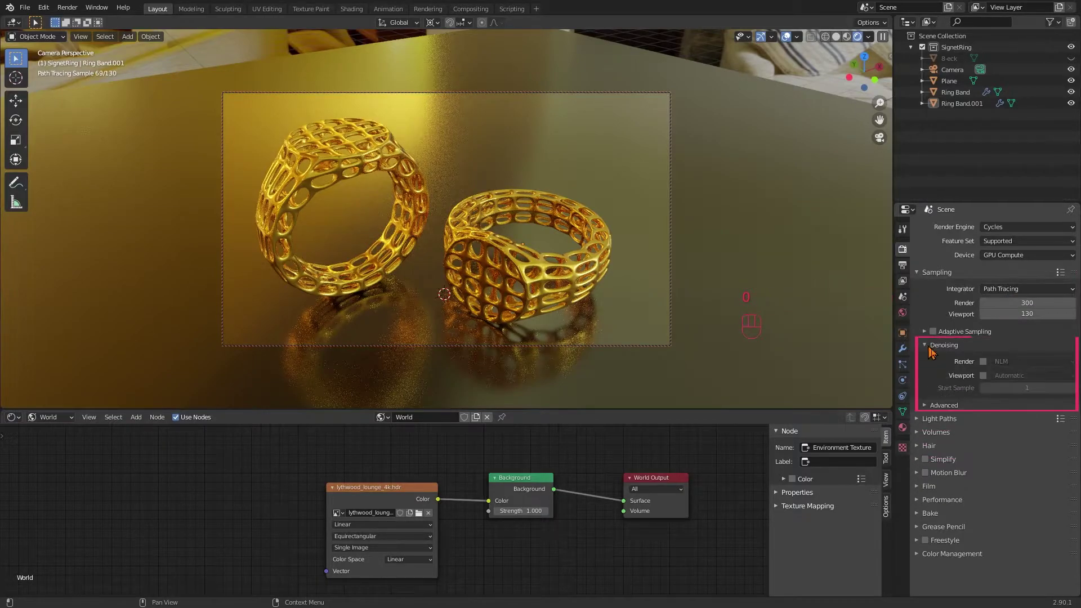
click(982, 375)
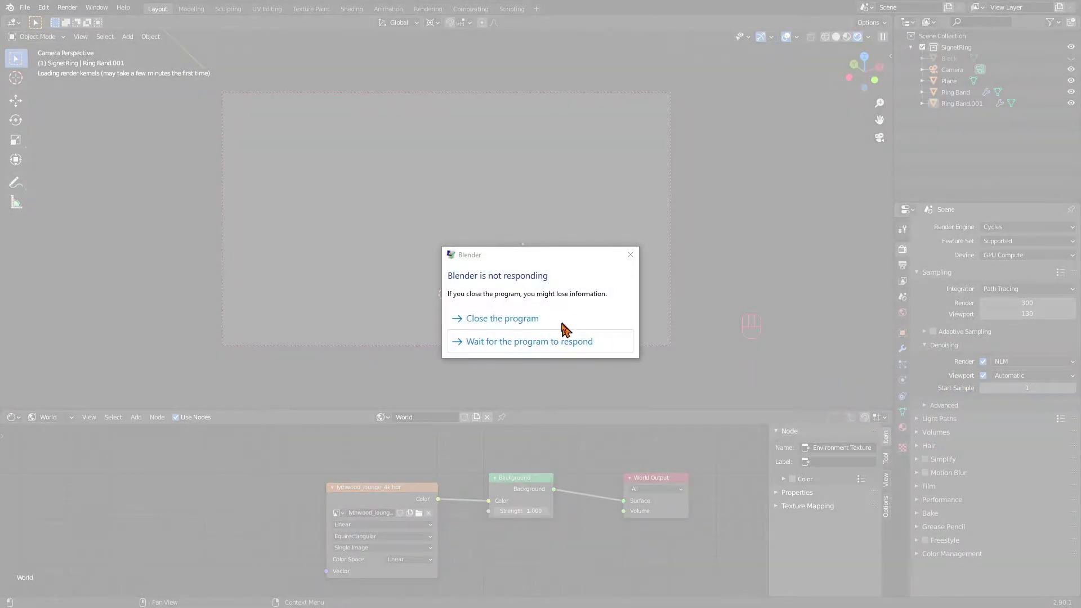
click(539, 342)
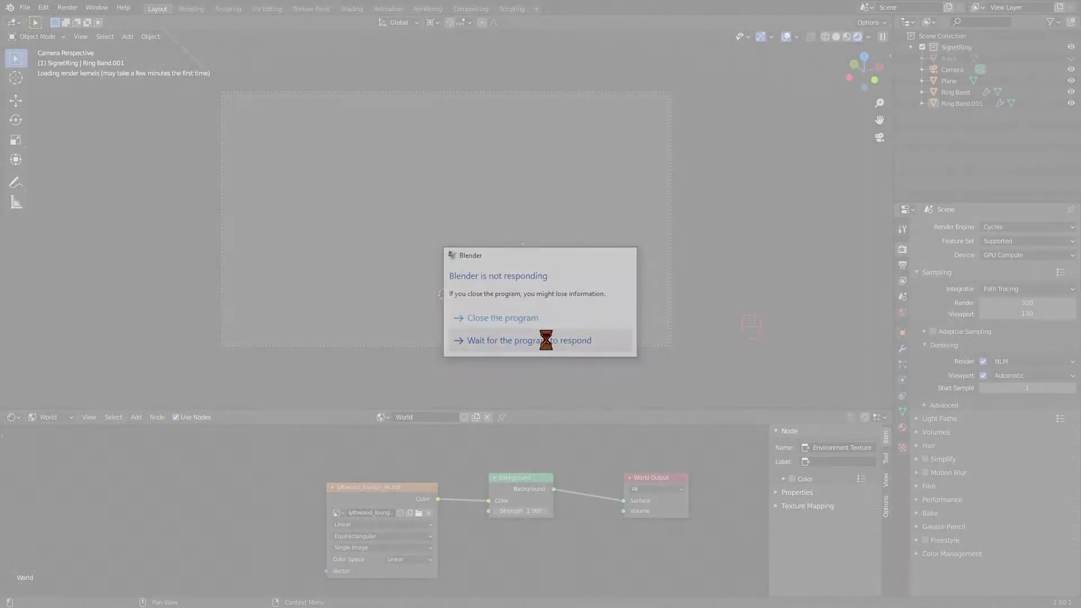
Step: Give the flat-lying ring's material Metallic 1.000, Roughness 0.089 and a salmon-pink rose gold Base Color
click(550, 342)
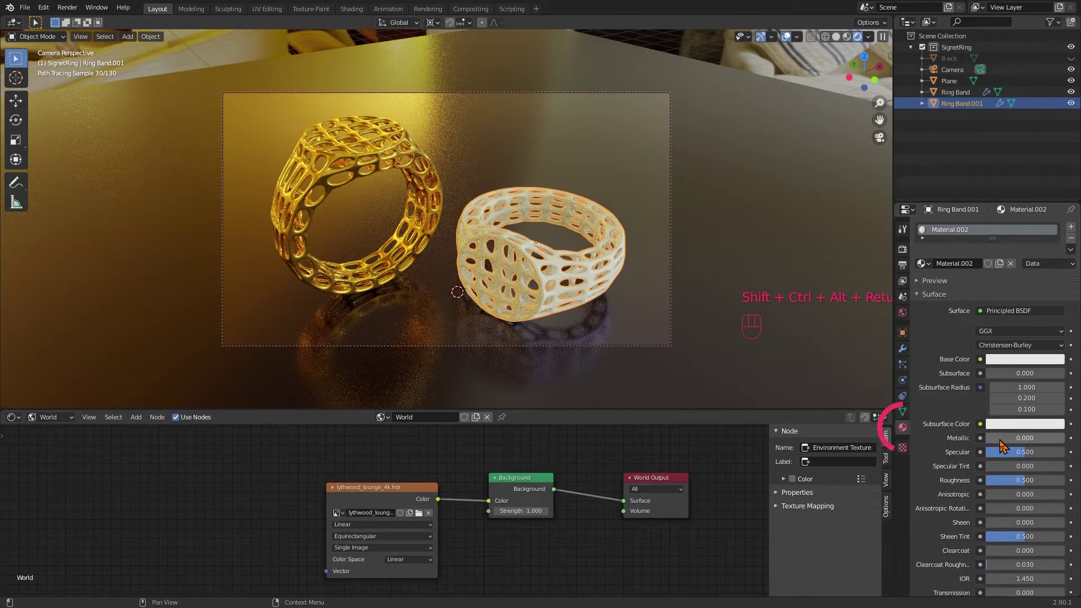
drag(1001, 441, 1069, 441)
drag(1015, 480, 982, 481)
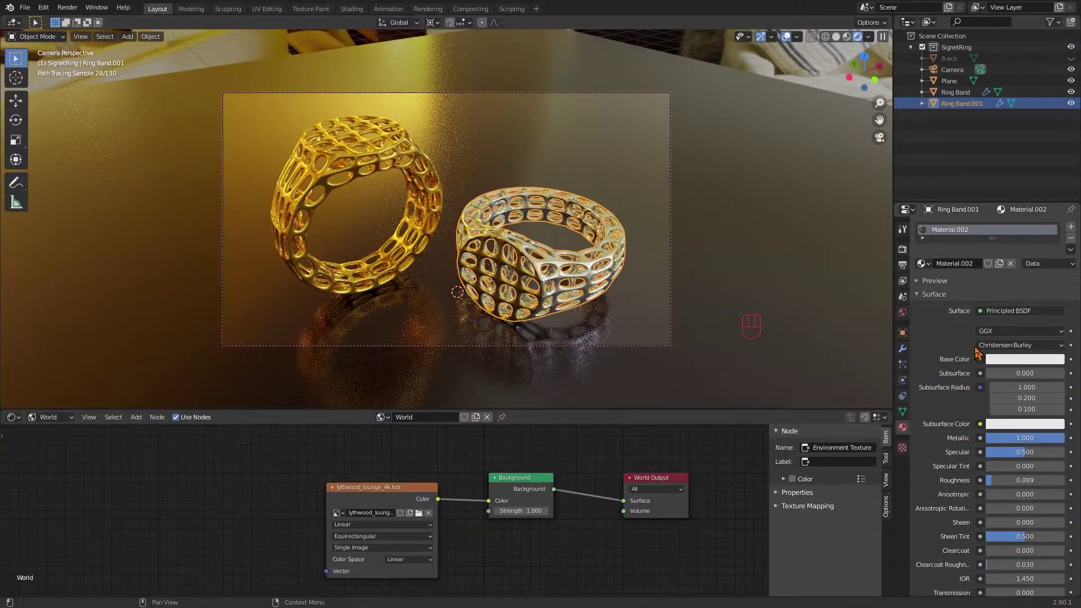
click(1011, 360)
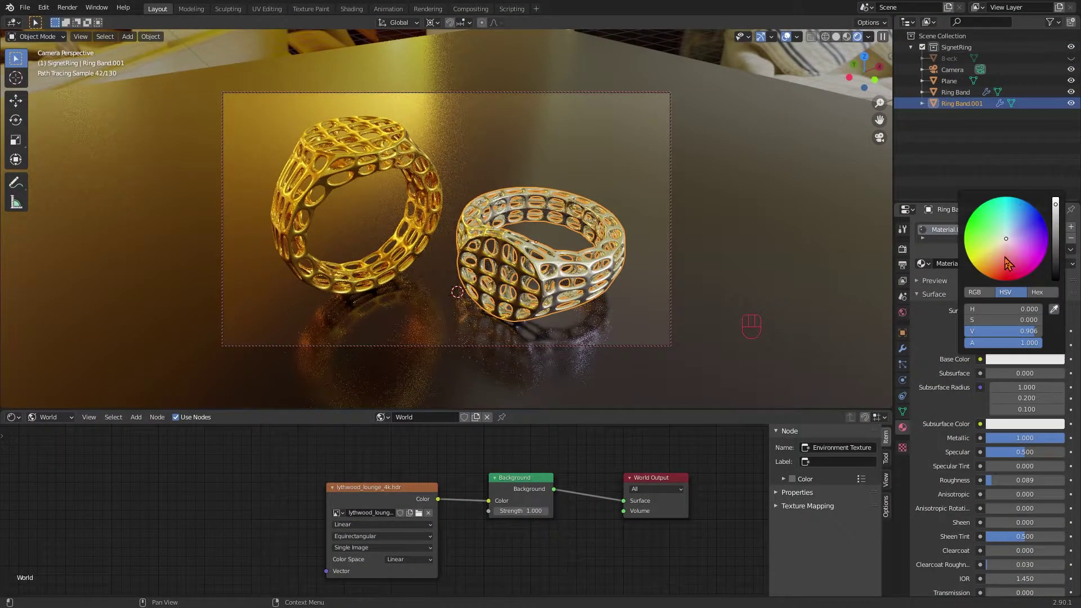
drag(1006, 258, 1000, 256)
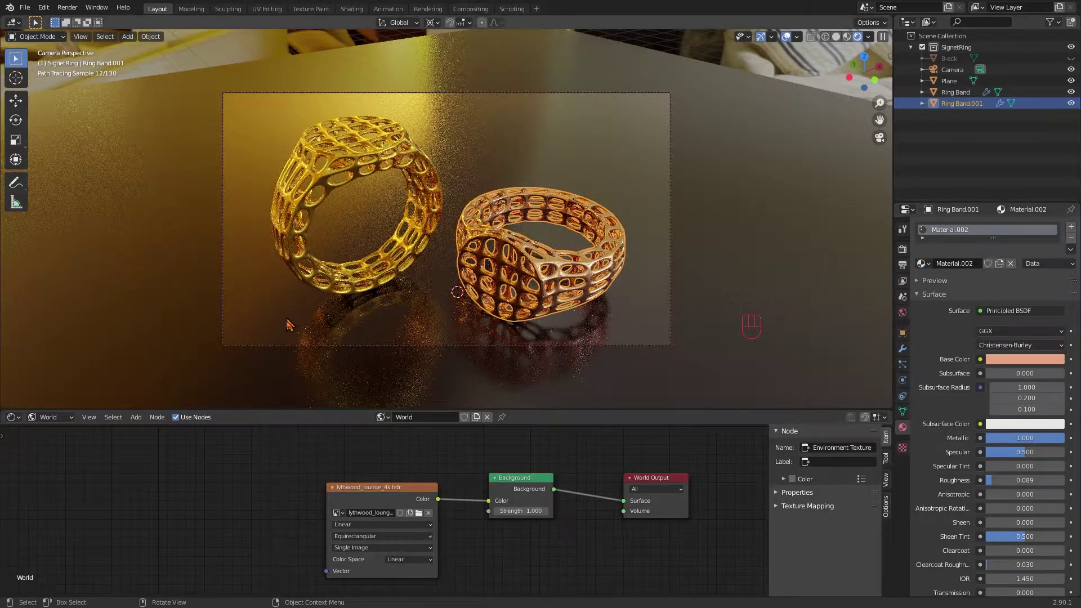
key(alt+a)
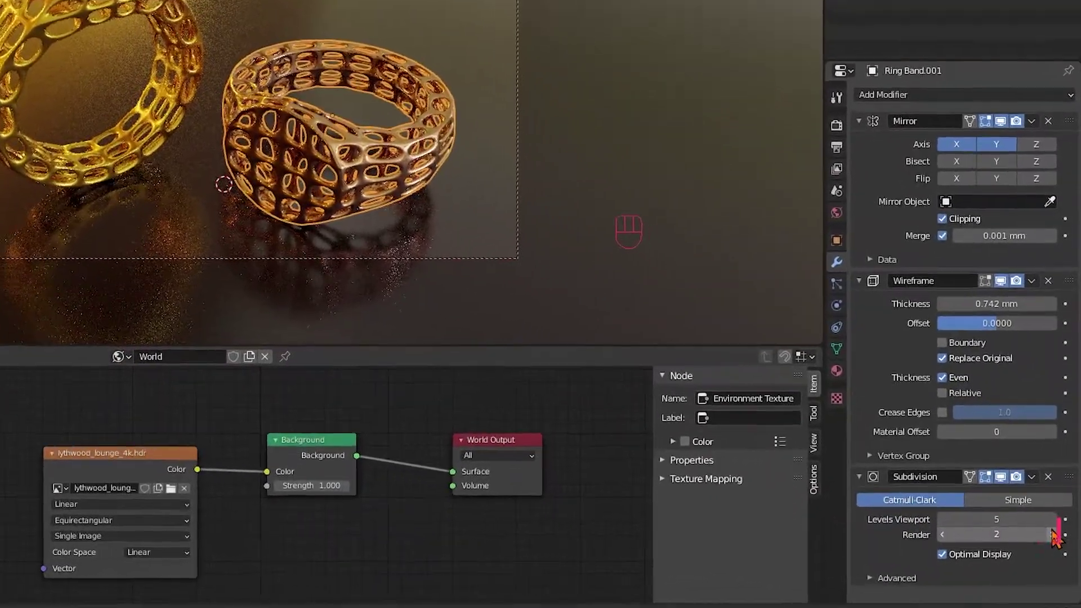
Step: Set the flat-lying ring's Subdivision render level to 5 and render the final image from the camera
click(1048, 542)
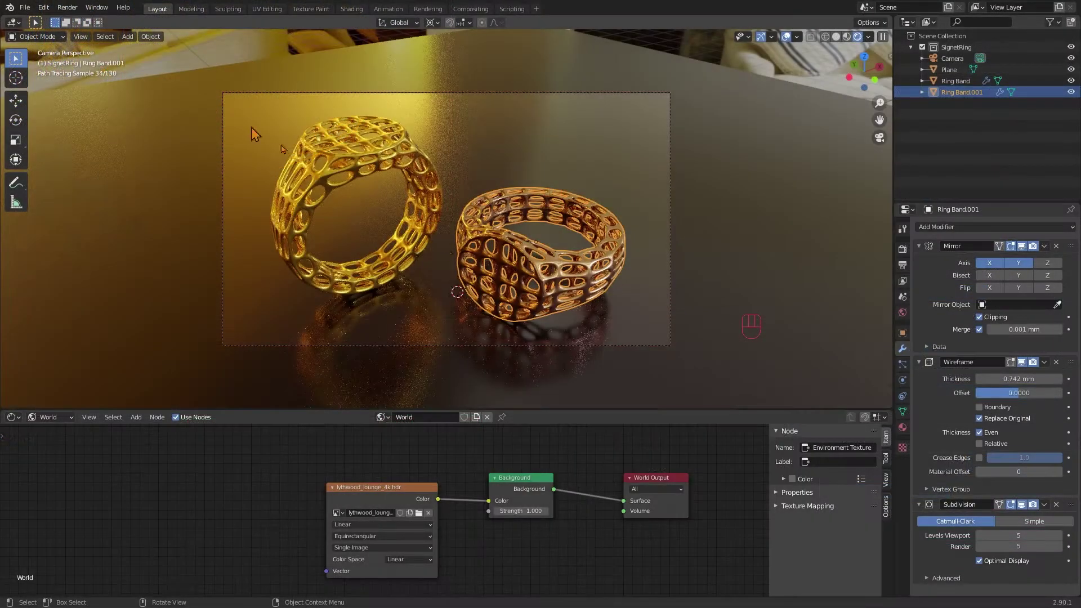
key(F12)
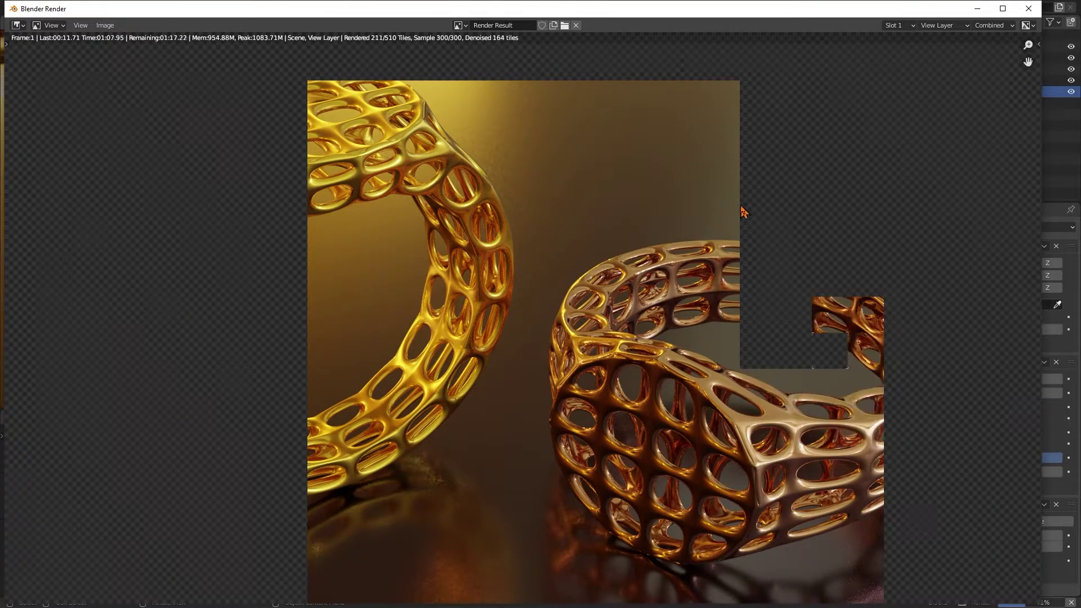
scroll(378, 248, down, 1)
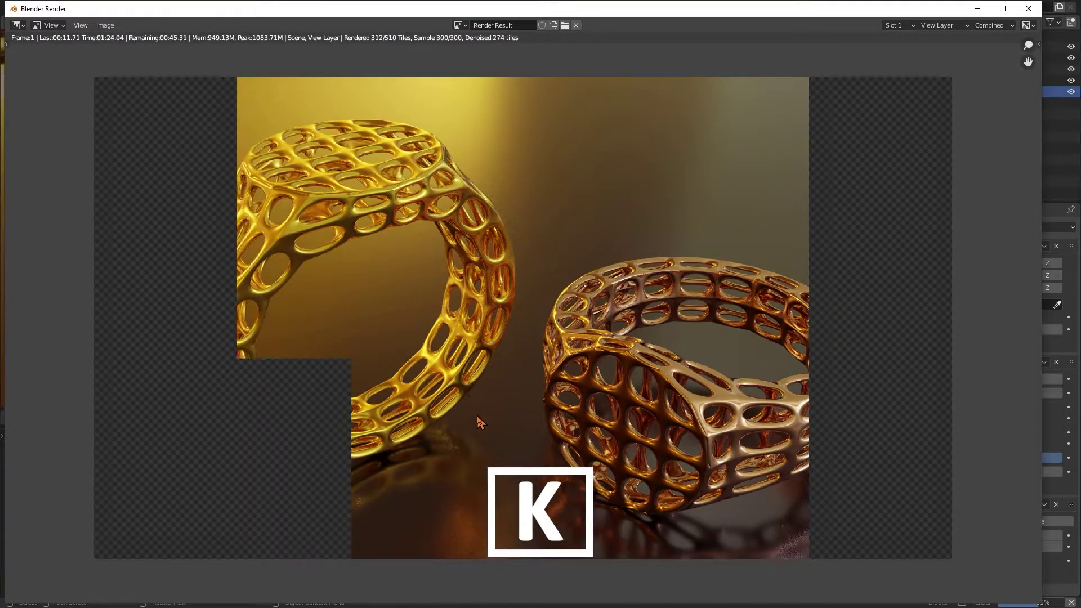